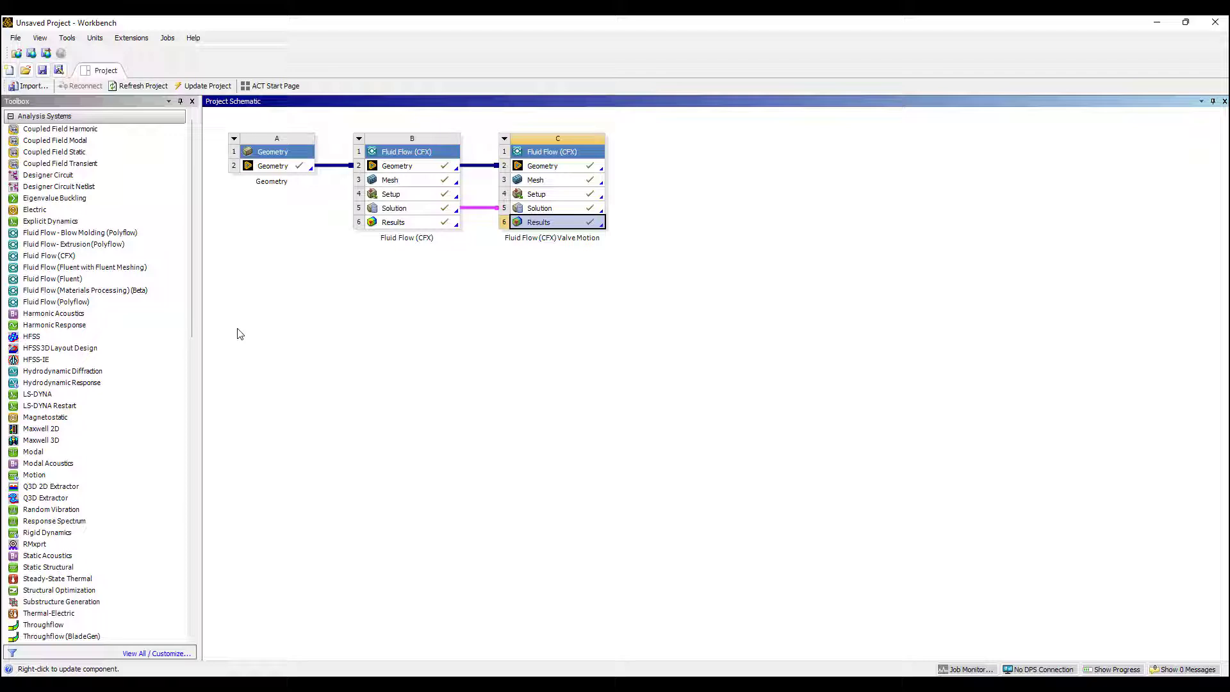
Step: Duplicate the Valve Motion system C, keeping its upstream connections
right_click(567, 155)
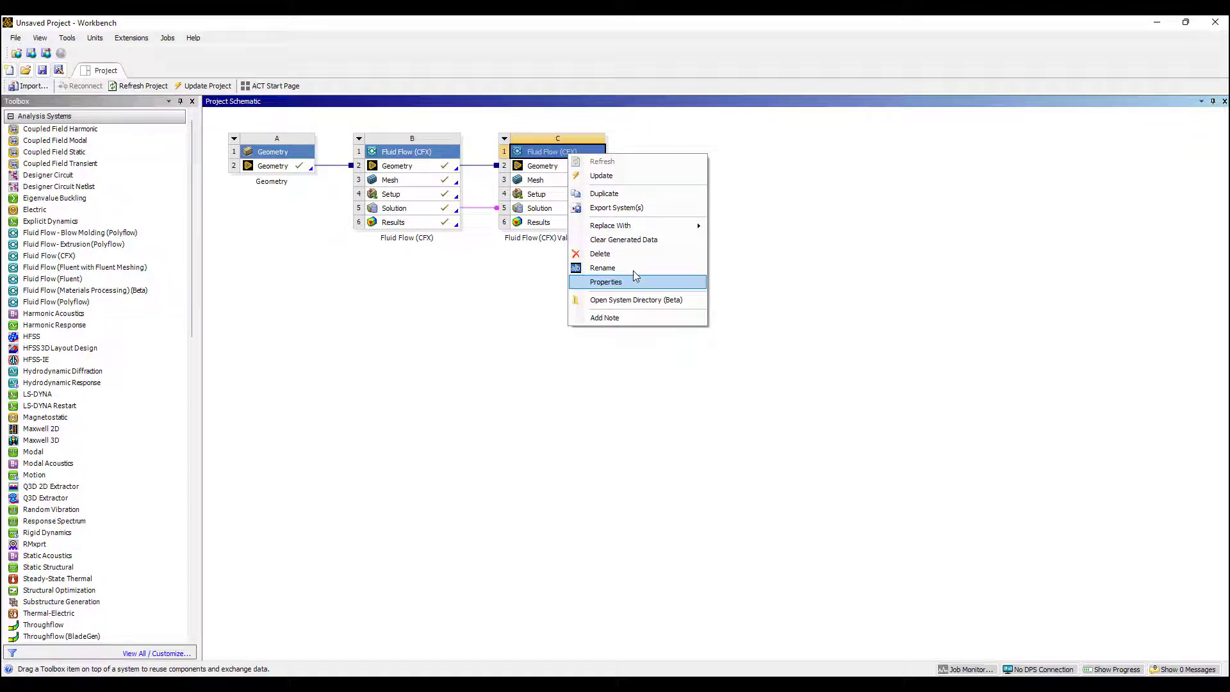
left_click(634, 208)
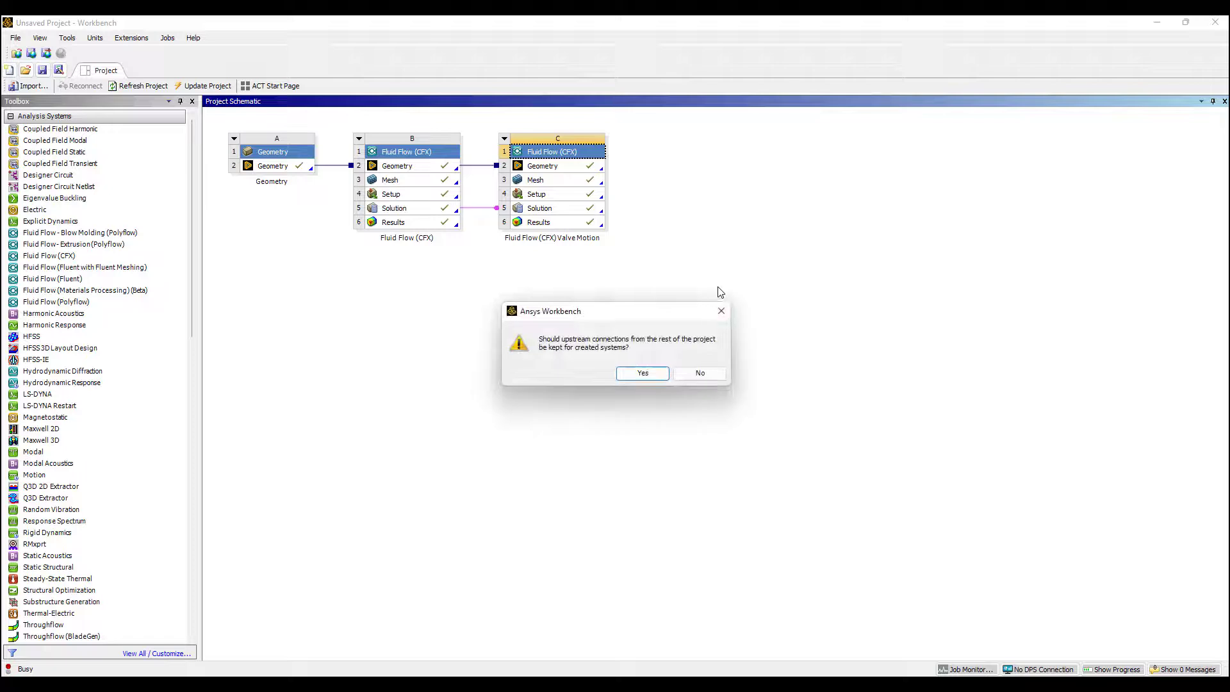
left_click(643, 374)
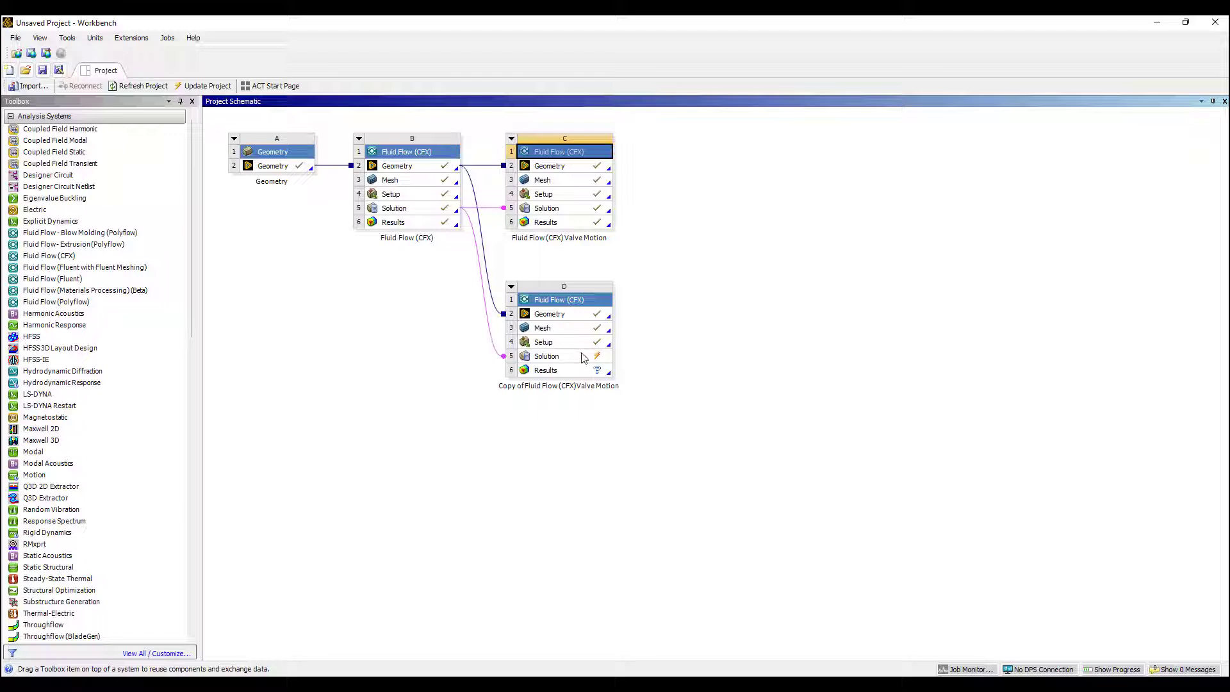
Step: Rename the copied system D to 'Fluid Flow (CFX) 6DOF'
left_click(557, 305)
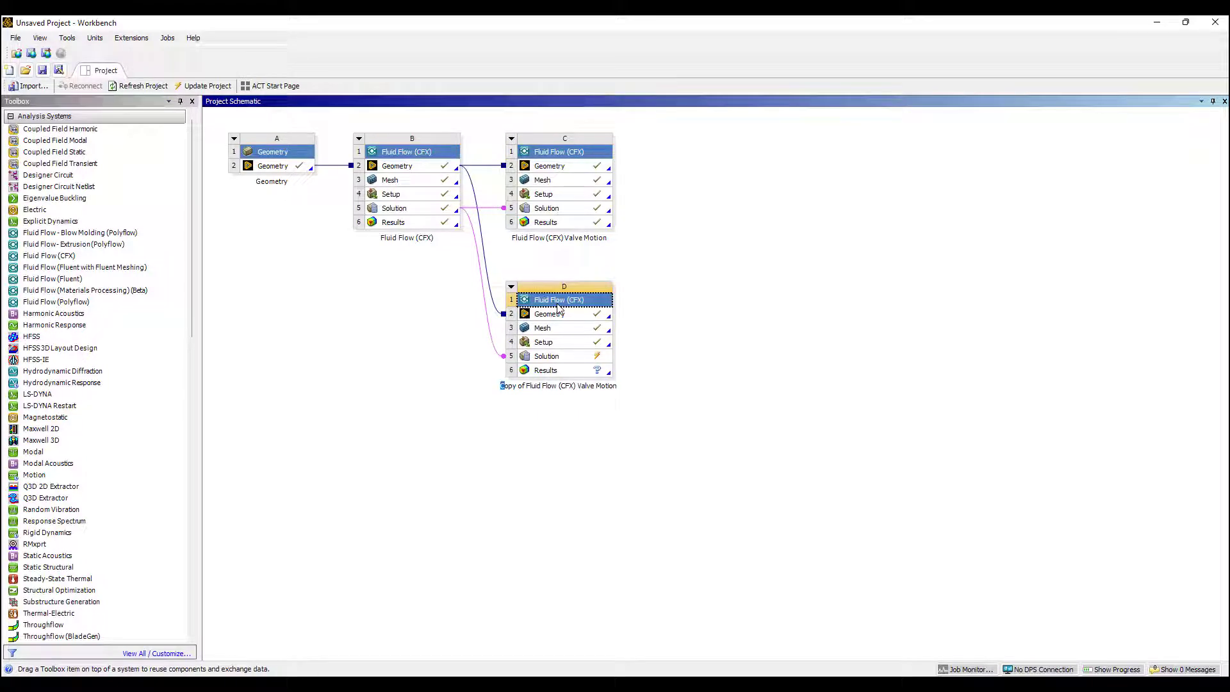
key("Delete")
key("End")
key("BackSpace")
key("BackSpace")
key("BackSpace")
key("BackSpace")
key("BackSpace")
key("BackSpace")
key("BackSpace")
key("BackSpace")
key("BackSpace")
key("BackSpace")
key("BackSpace")
key("BackSpace")
type("6DF")
key("Return")
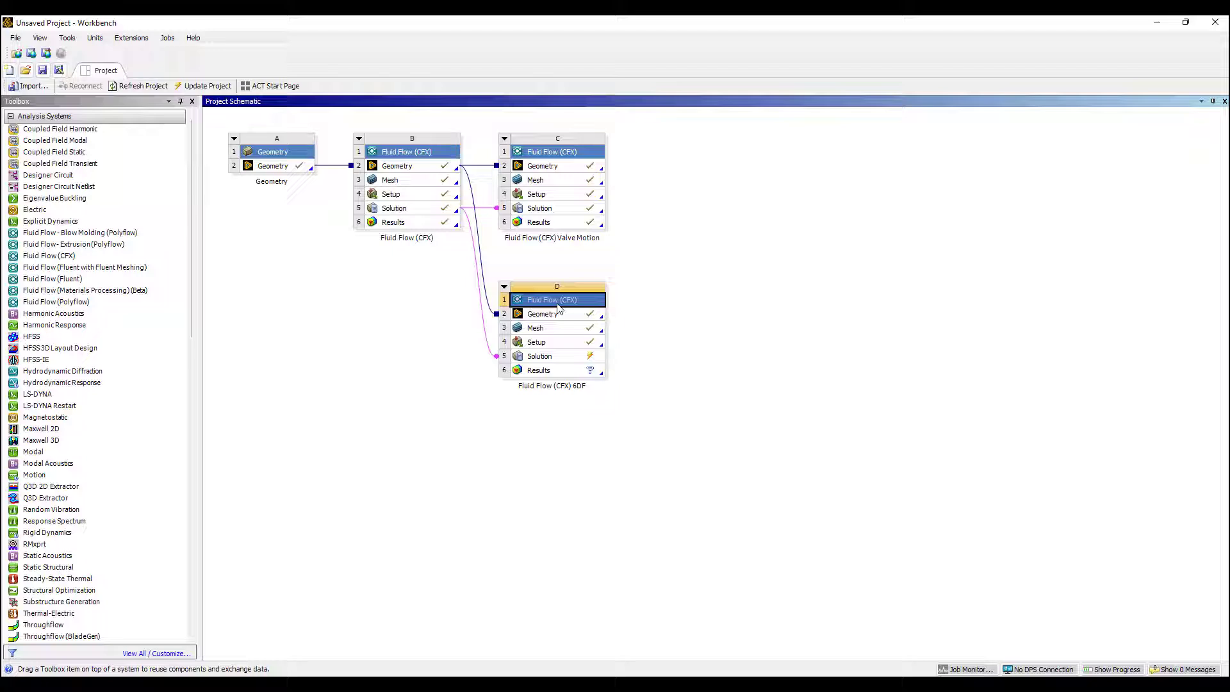
left_click(559, 306)
key("End")
key("BackSpace")
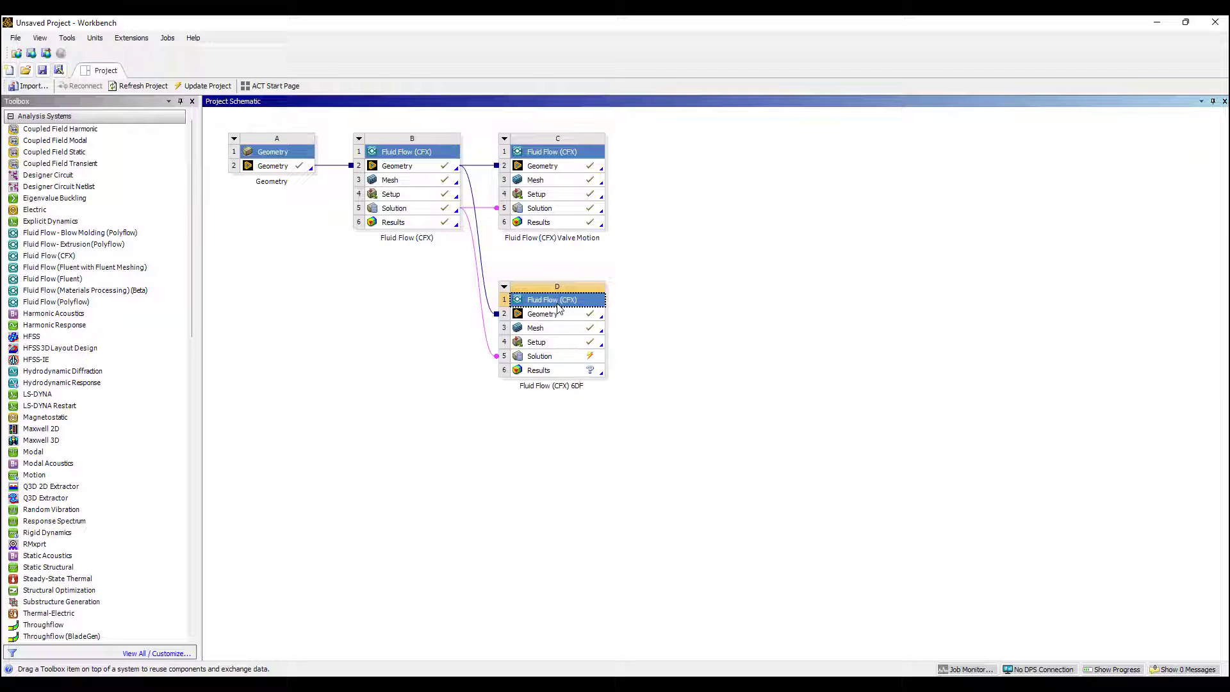
type("O")
key("Return")
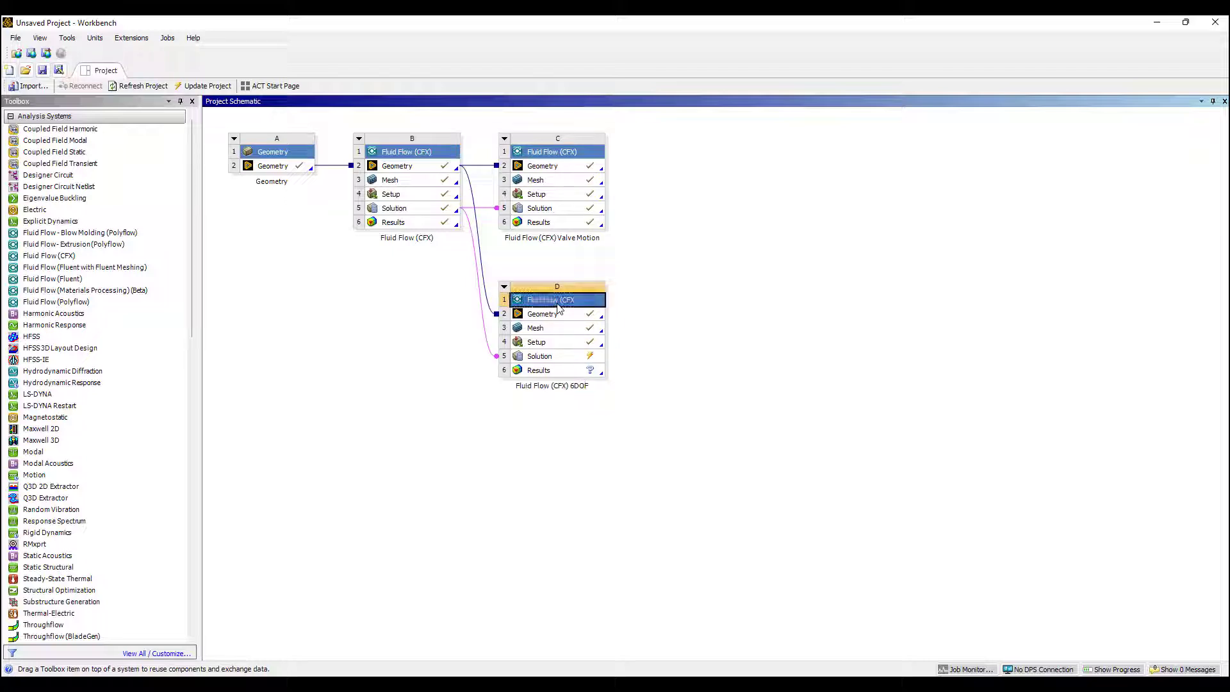
Step: Open system D's setup in CFX-Pre and set the Valve domain motion to Rigid Body Solution
double_click(581, 344)
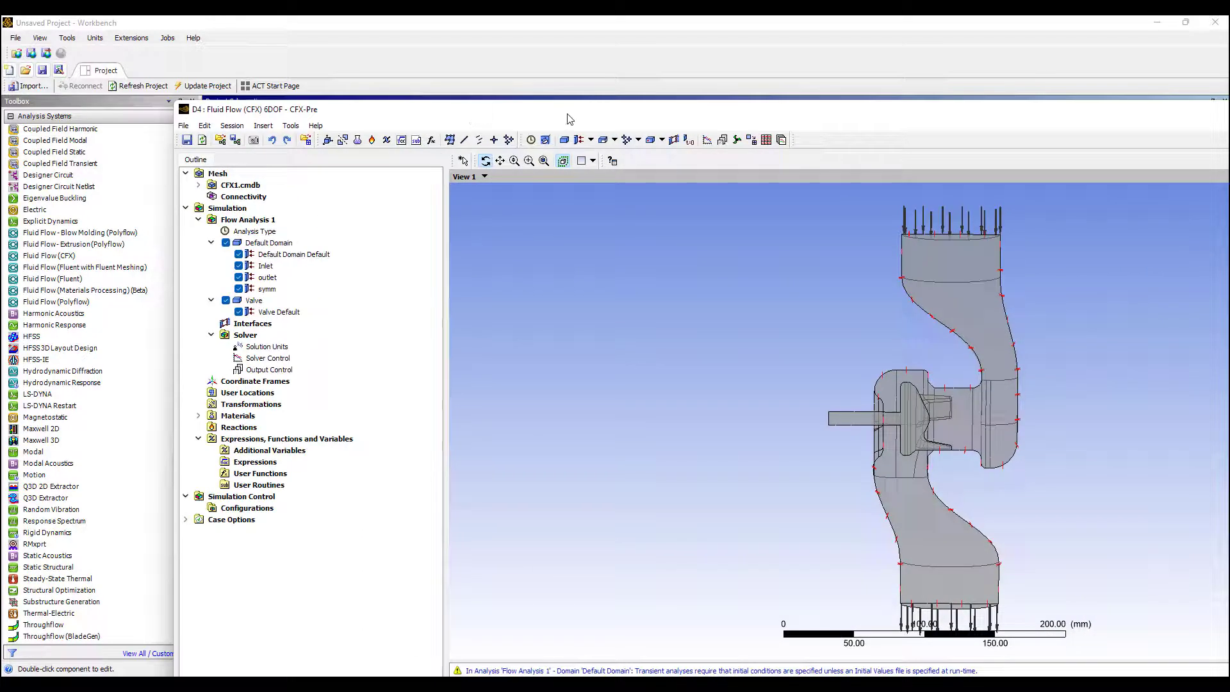
double_click(570, 119)
double_click(85, 212)
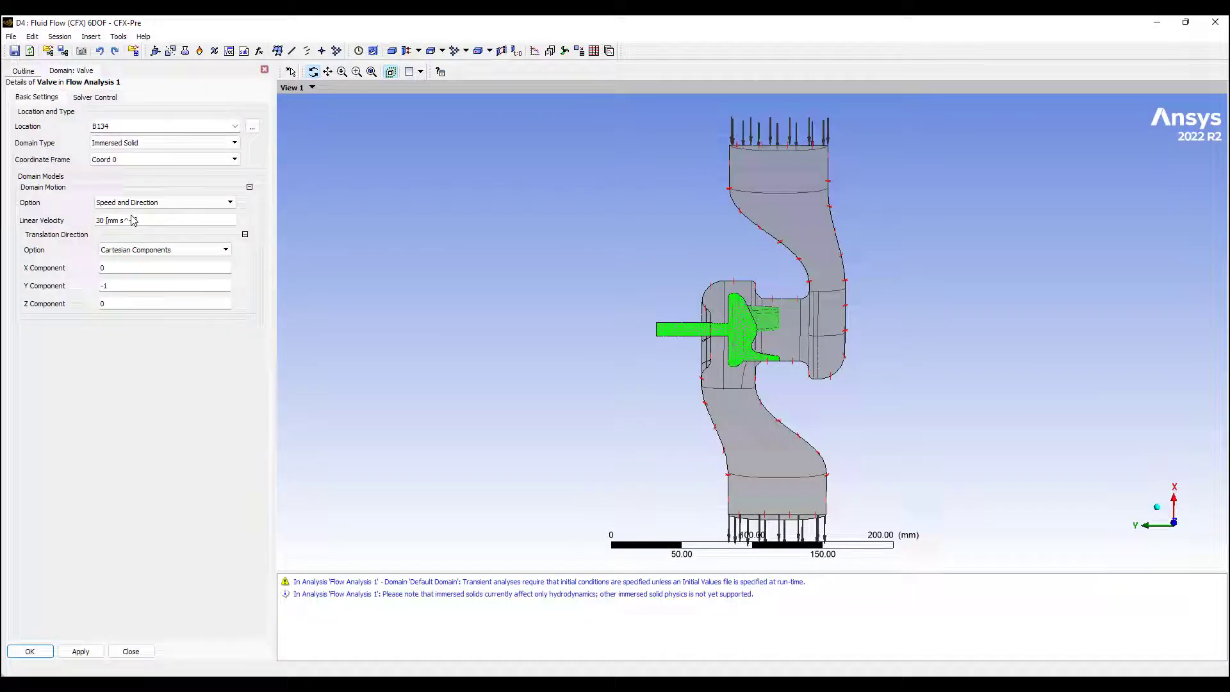
left_click(189, 203)
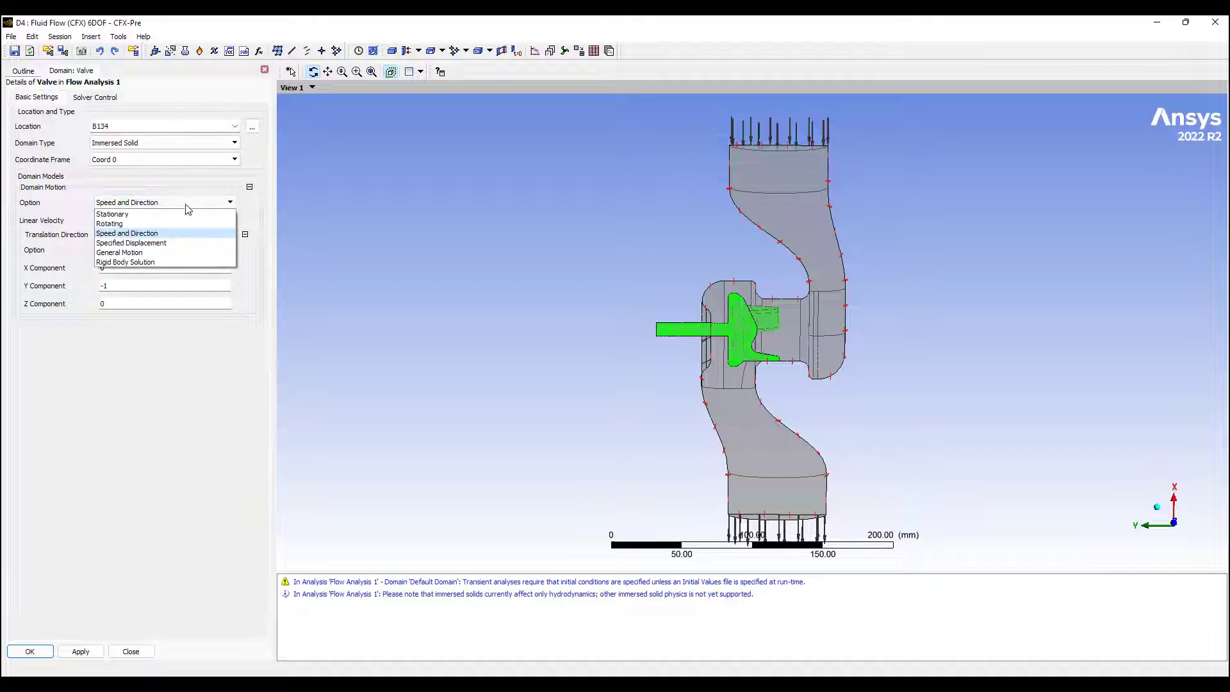
left_click(154, 262)
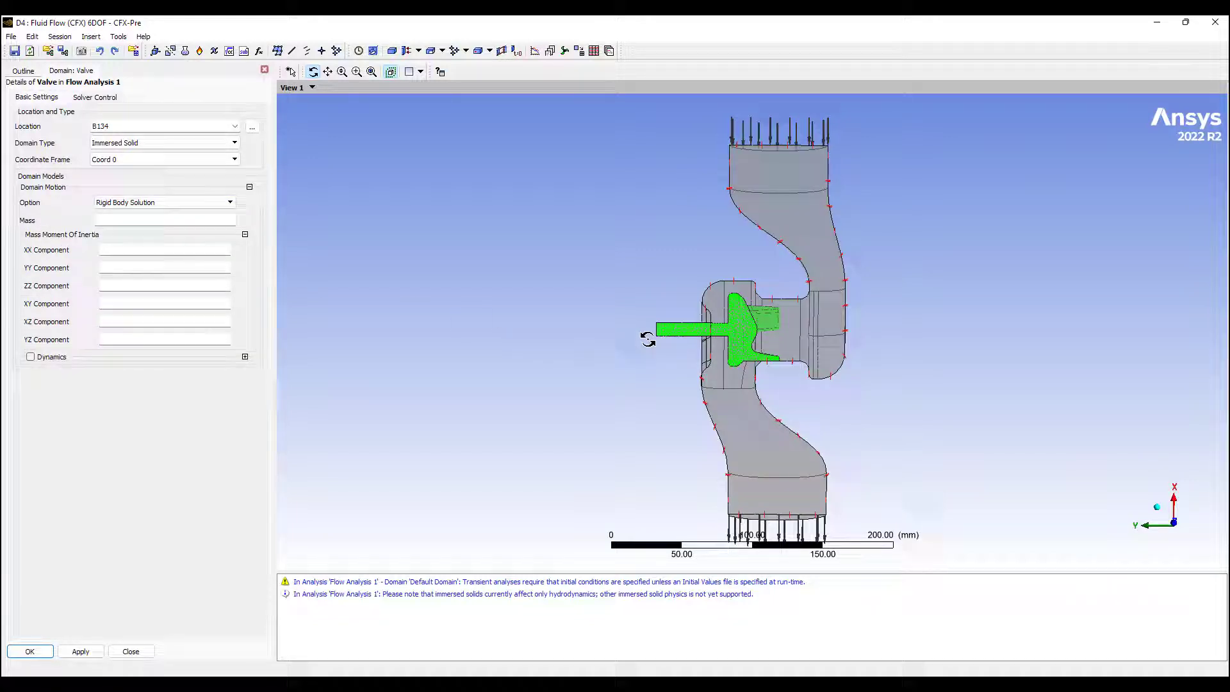
Step: Start entering the valve's 0.1 kg mass and enable rigid body dynamics
left_click(221, 219)
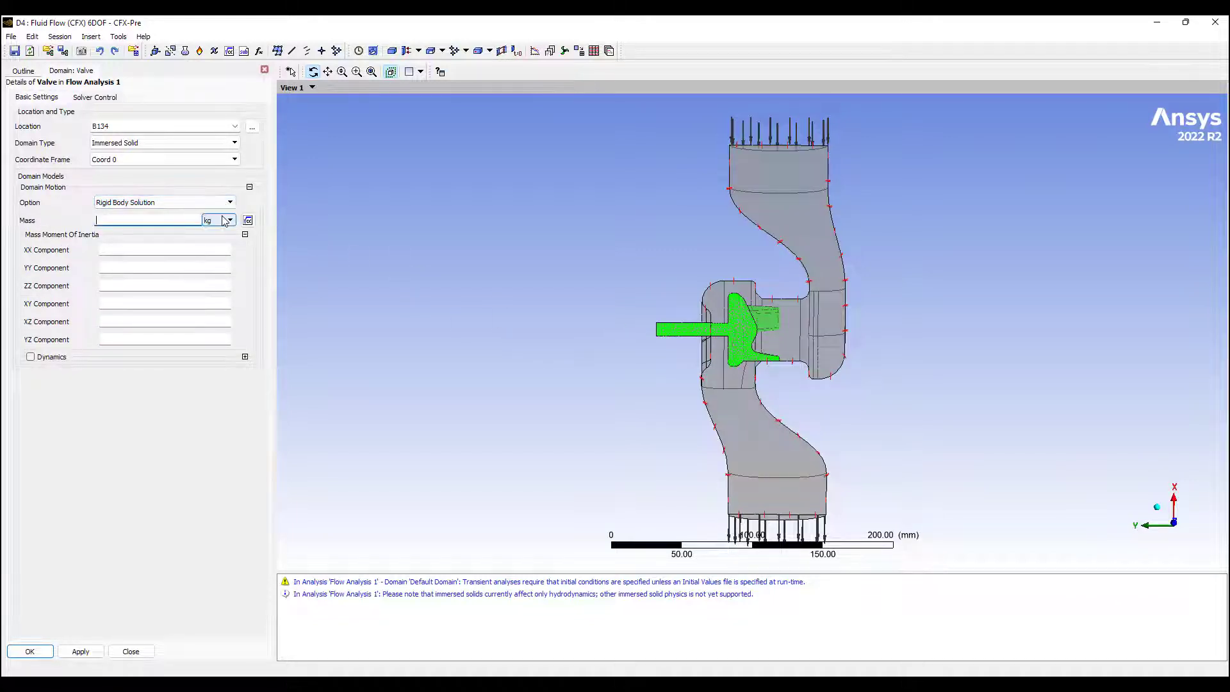
left_click(30, 358)
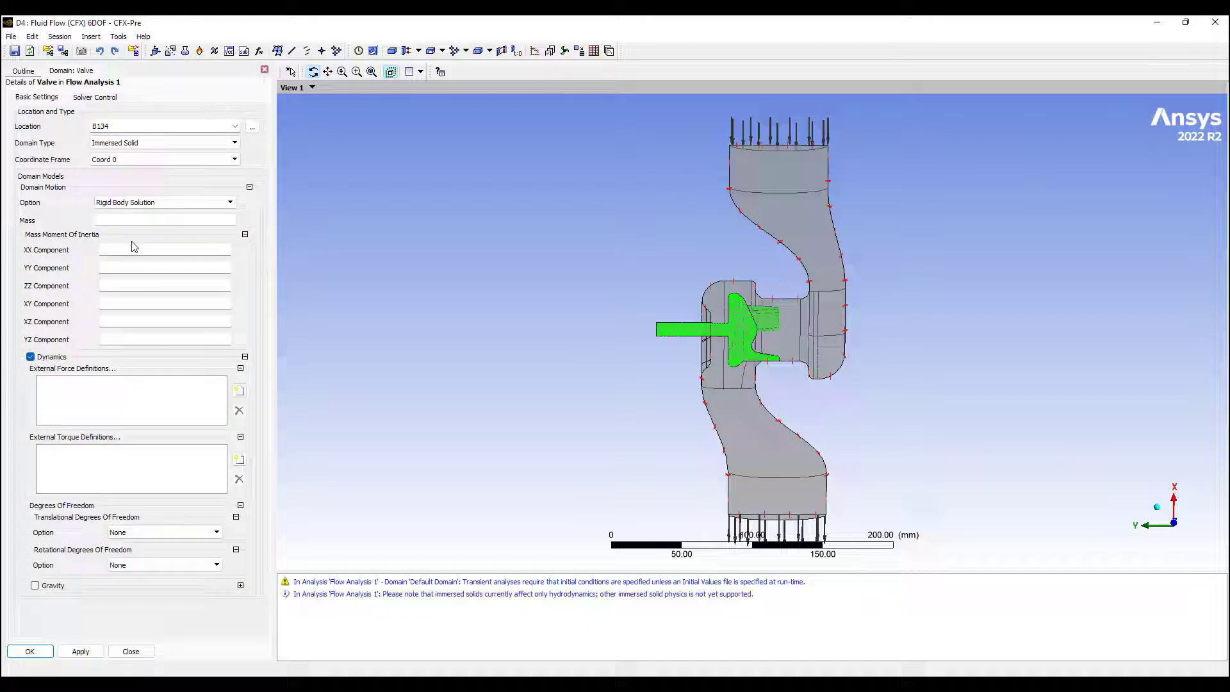
left_click(140, 221)
Step: Commit the mass and set all six inertia components (XX, YY, ZZ, XY, XZ, YZ) to 1 kg m^2
left_click(148, 254)
type("1")
left_click(131, 269)
type("1")
left_click(129, 285)
type("1")
left_click(127, 303)
type("1")
left_click(124, 322)
type("1")
left_click(118, 339)
type("1")
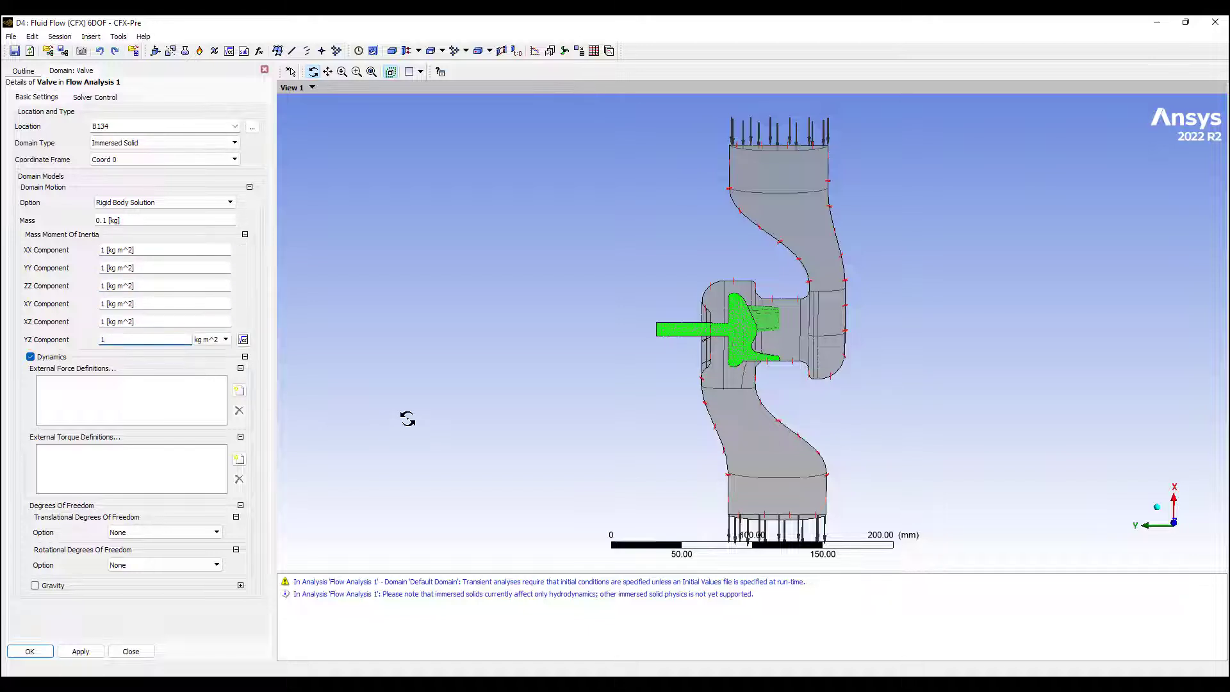
Step: Restrict the valve's translational degrees of freedom to the Y axis only
left_click_drag(756, 343, 656, 448)
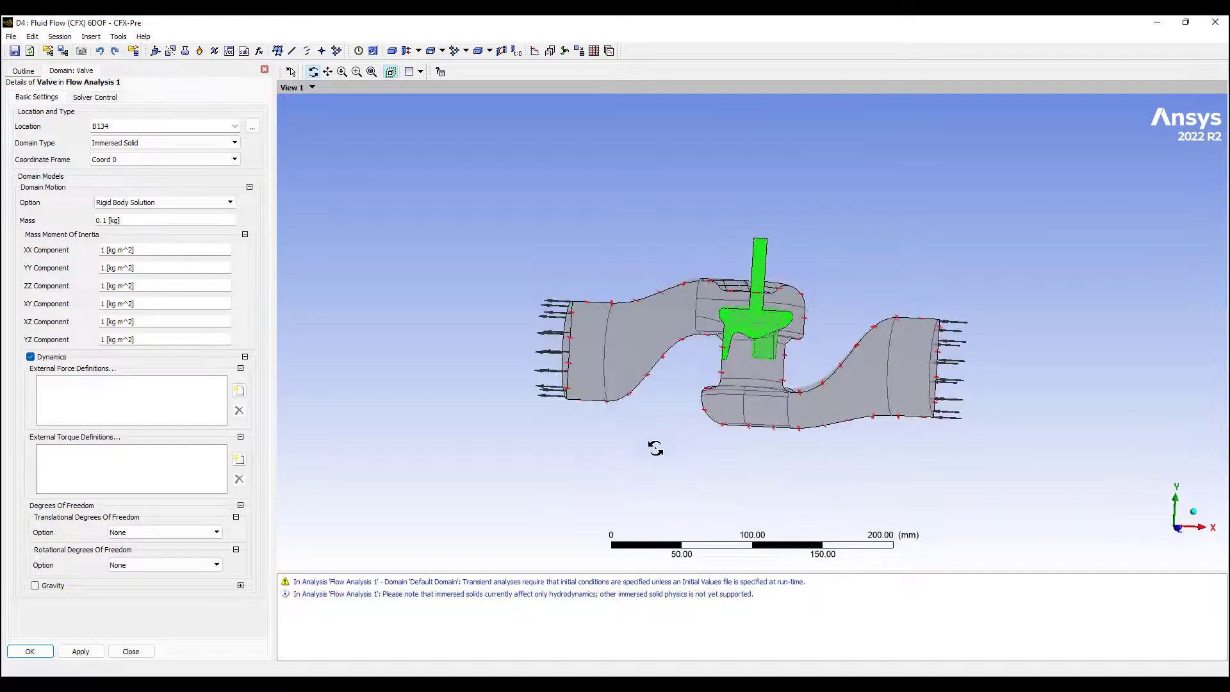
left_click(192, 533)
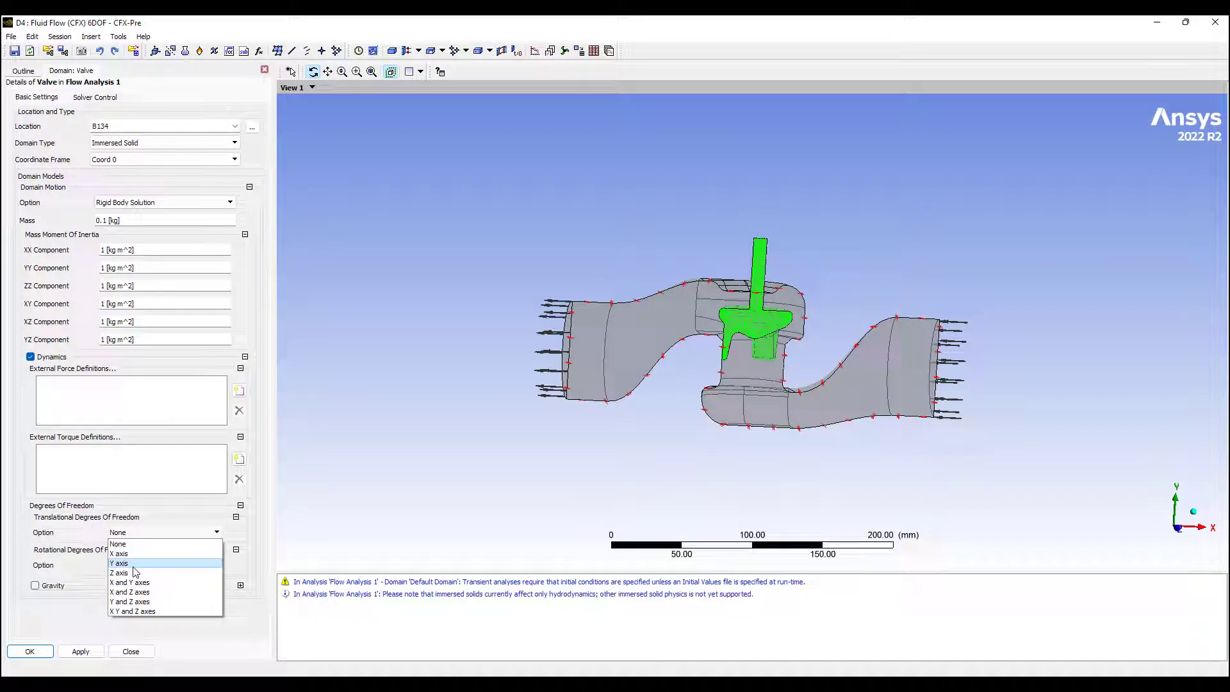
left_click(133, 566)
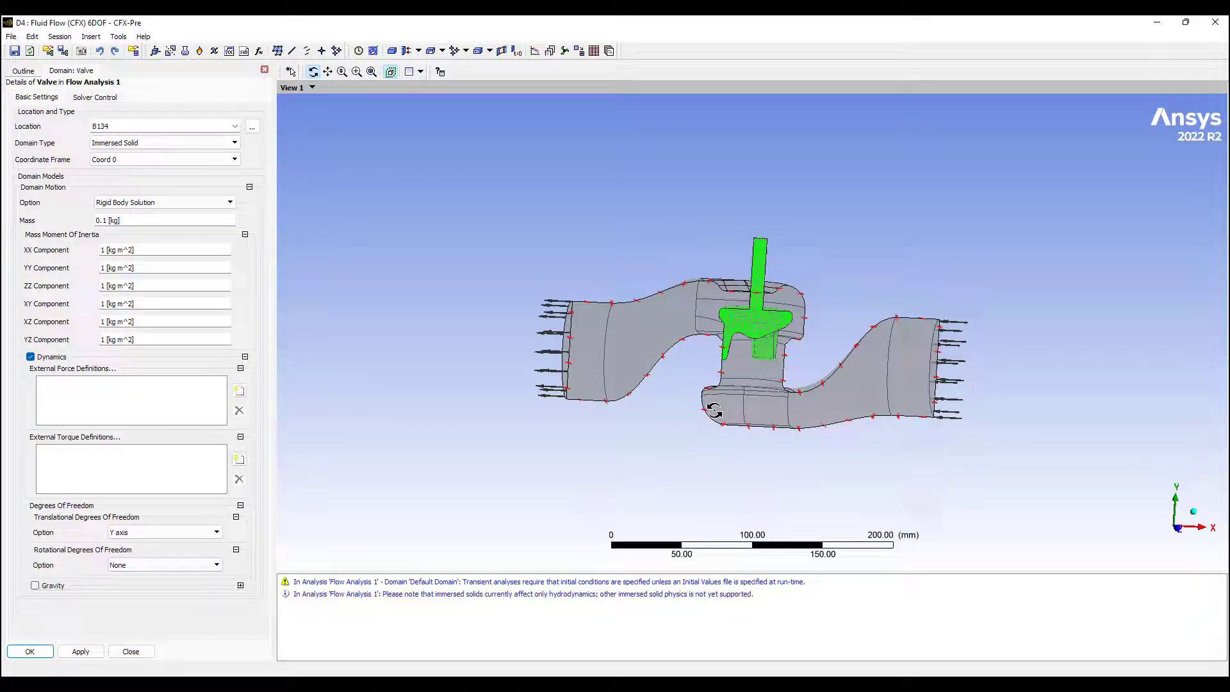
left_click_drag(657, 339, 648, 346)
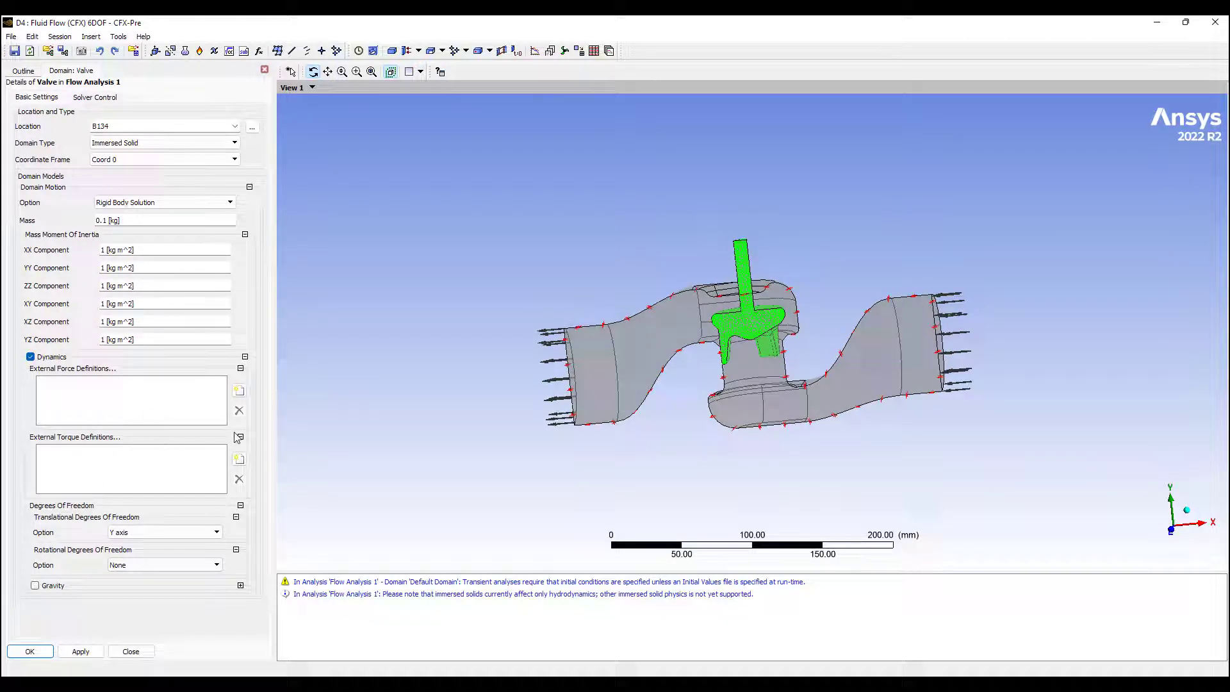
Step: Add an external force named SpringForce and make it a fixed value force
left_click(238, 390)
type("SpringF")
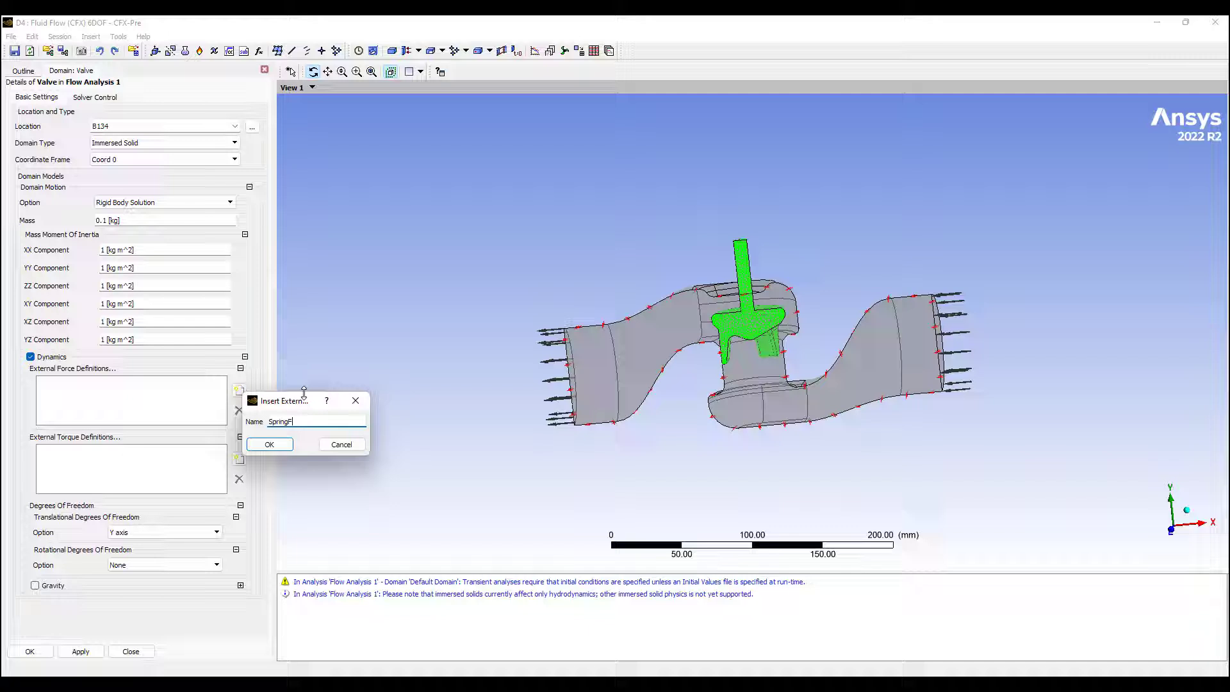
type("orce")
key("Return")
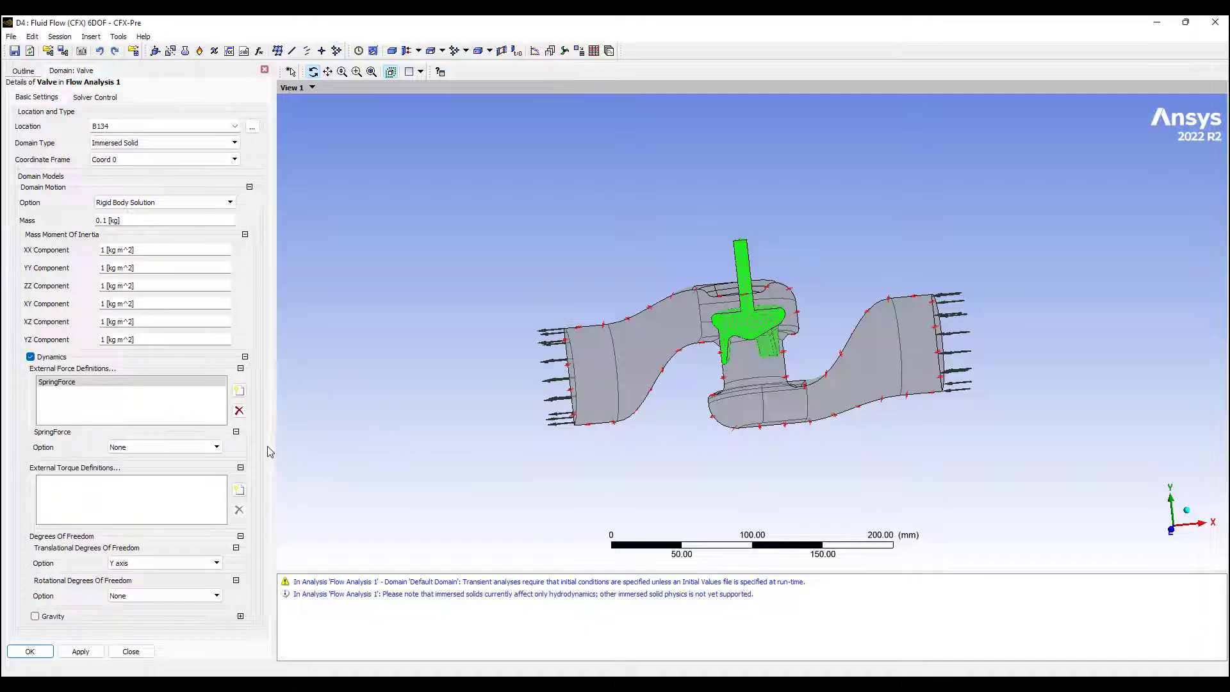
left_click(215, 448)
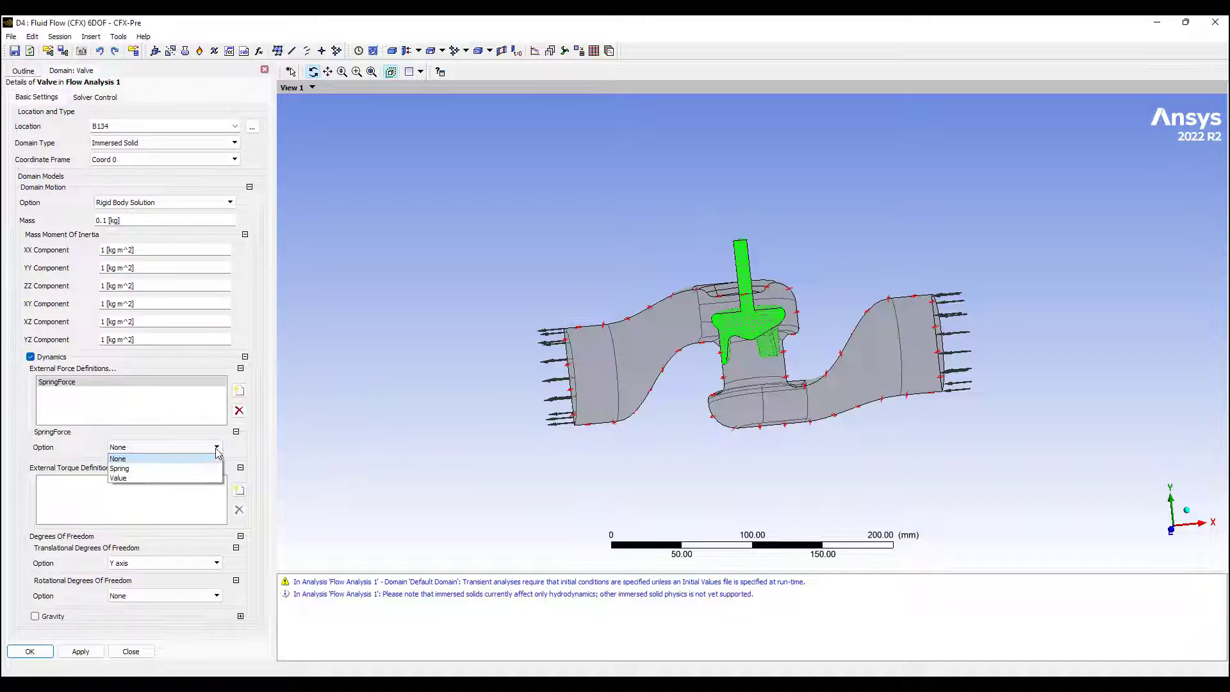
left_click(179, 469)
scroll(190, 472, "down", 3)
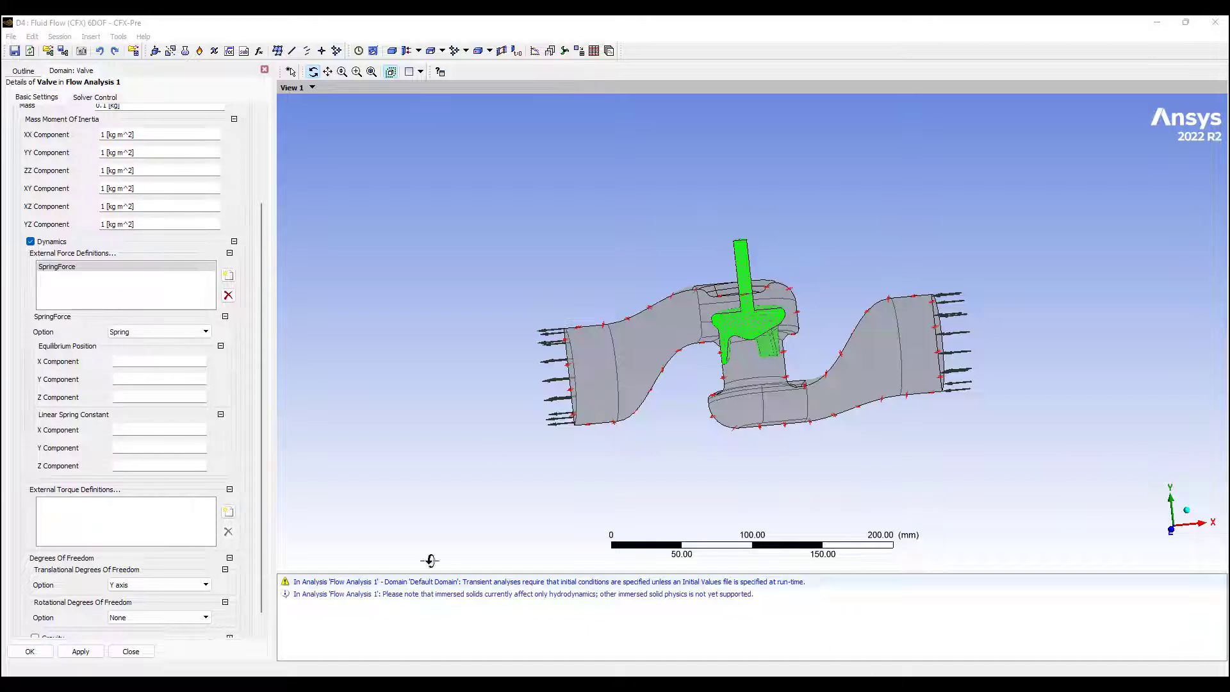
left_click(204, 335)
left_click(203, 334)
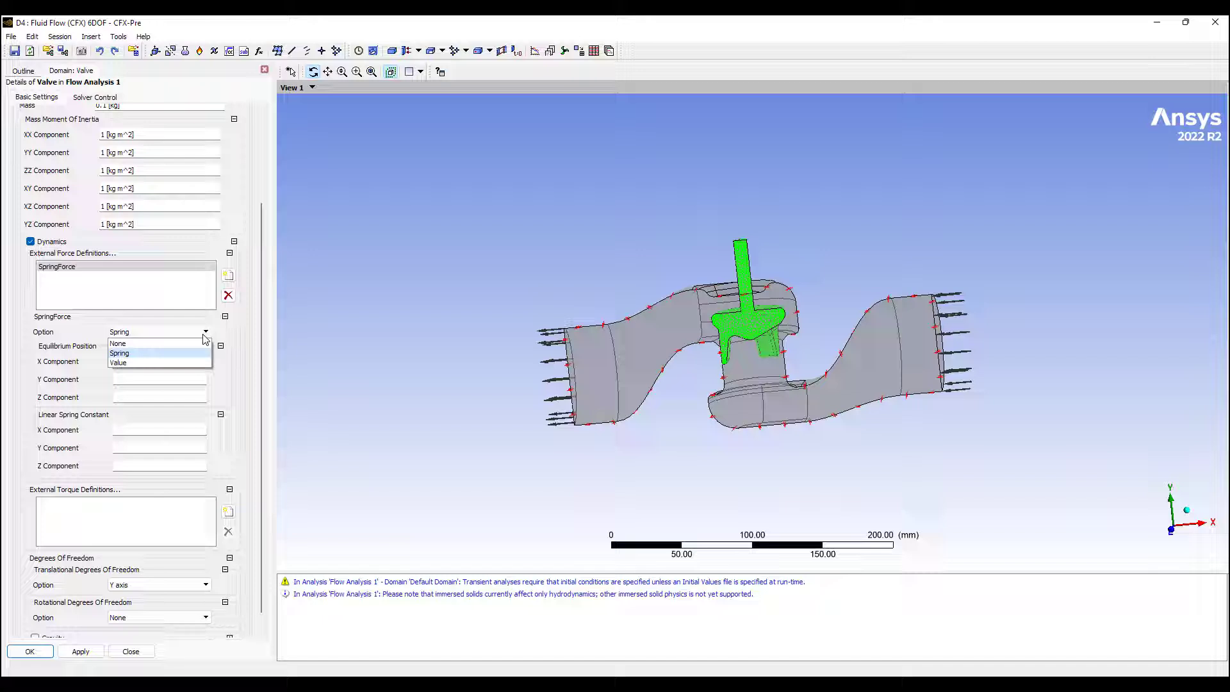
left_click(164, 362)
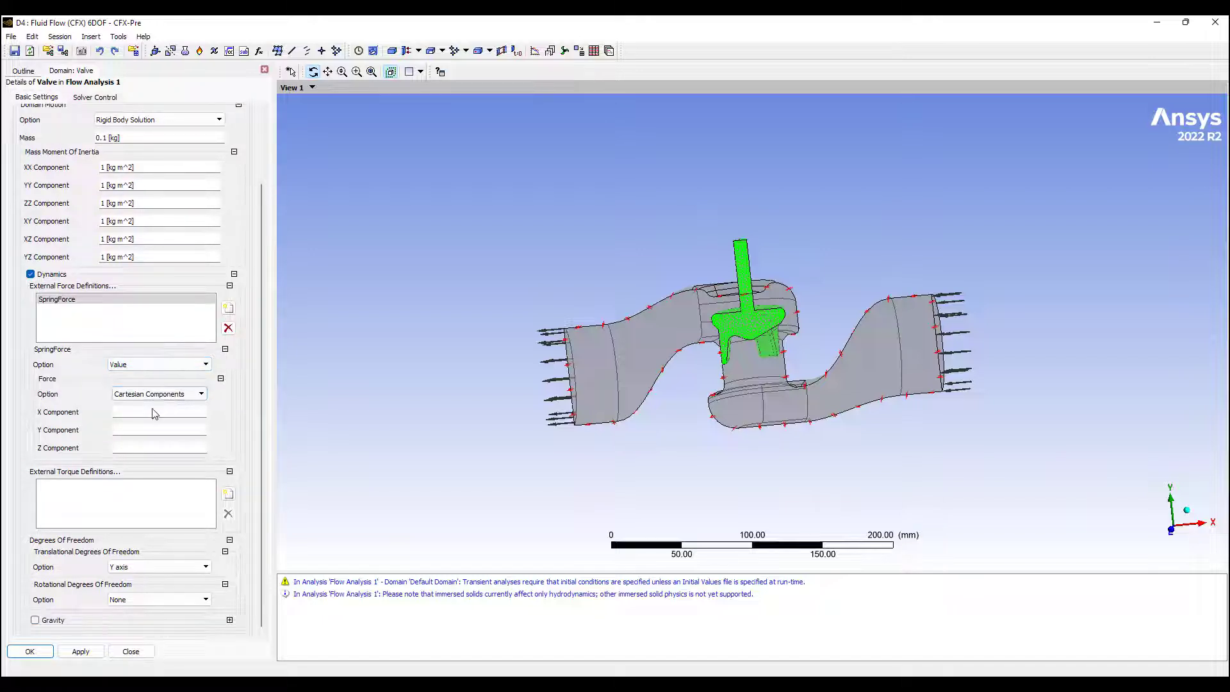
left_click(181, 413)
Step: Add two more external forces named Stopping and MagneticForce
left_click(228, 310)
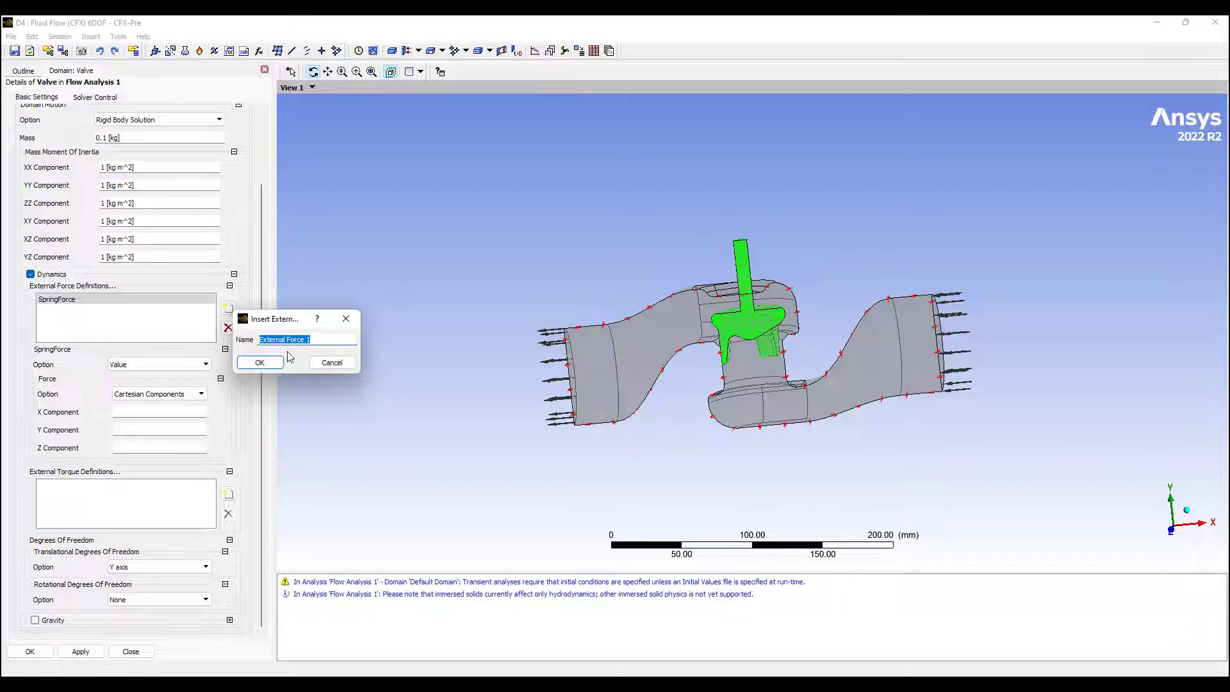
type("Stopping")
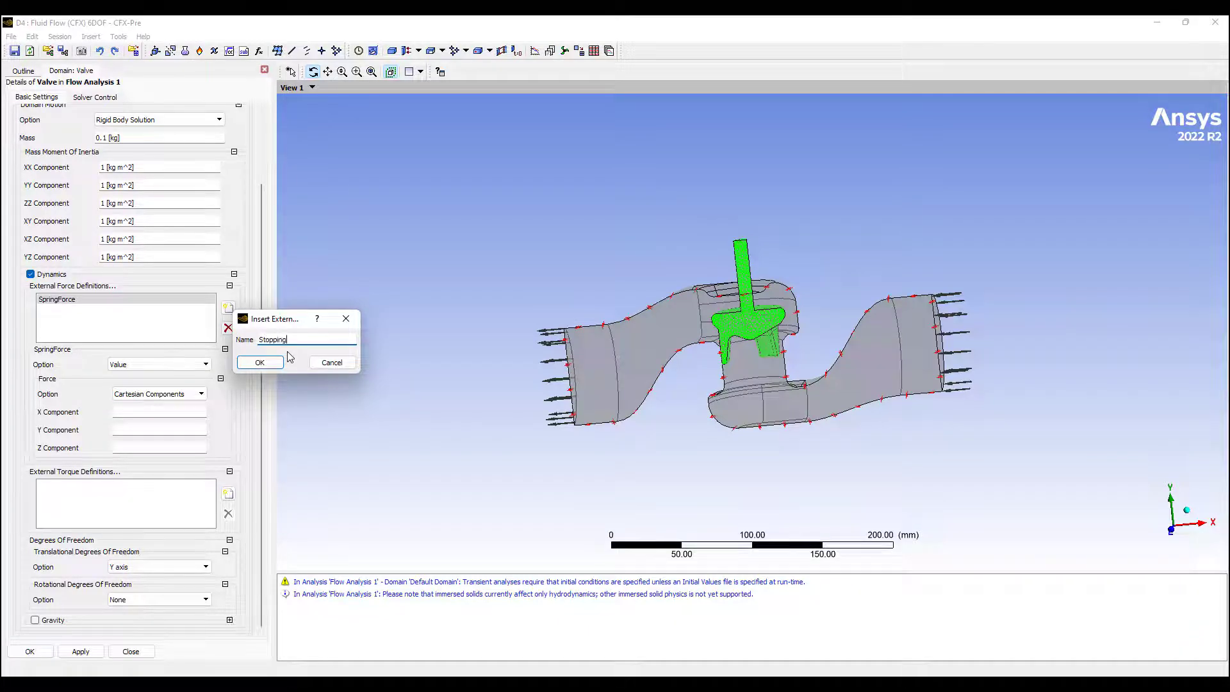
key("Return")
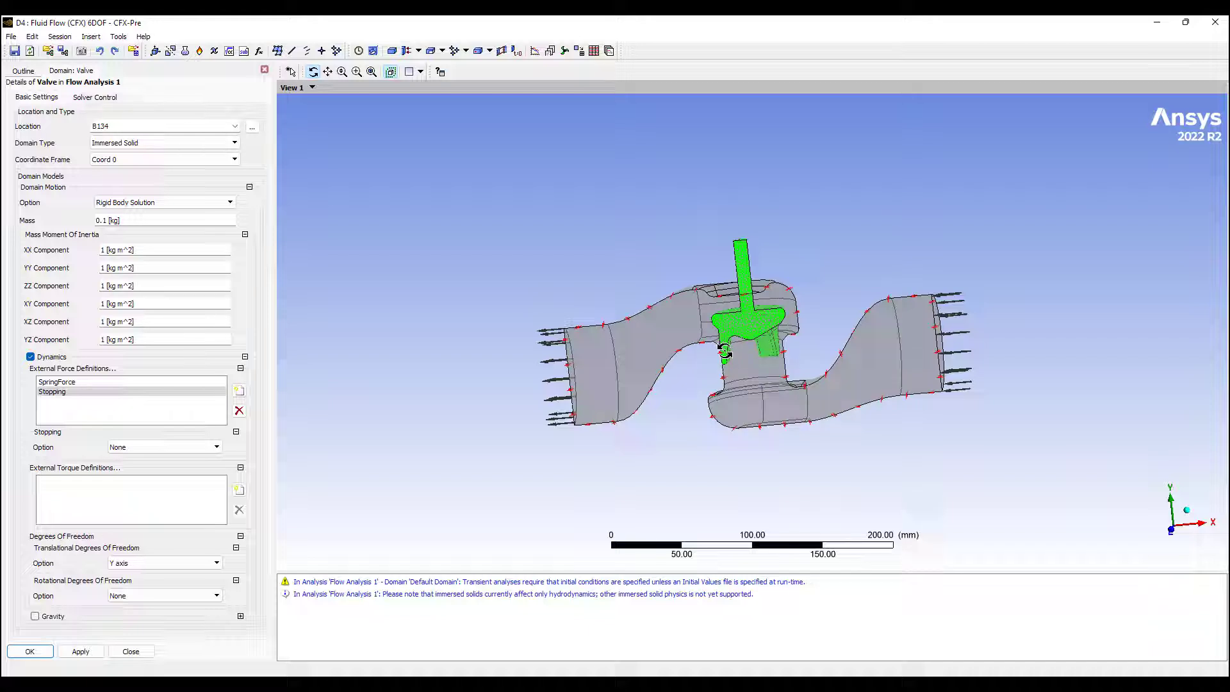
left_click(238, 390)
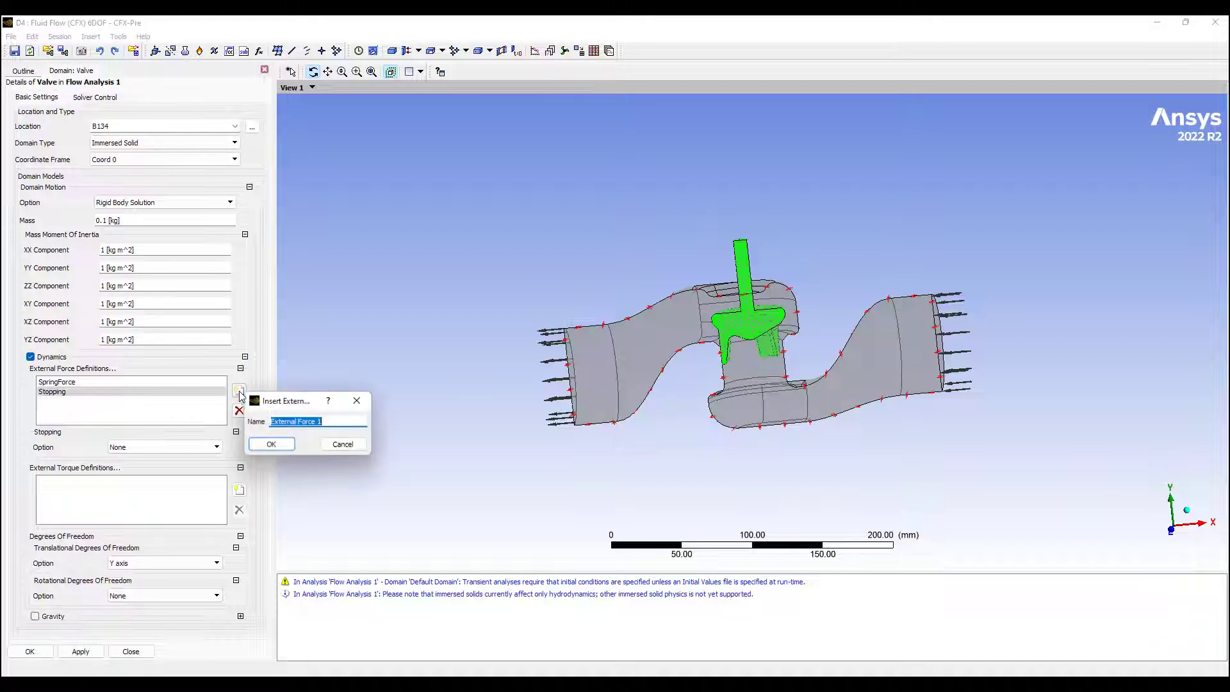
type("Magnetic")
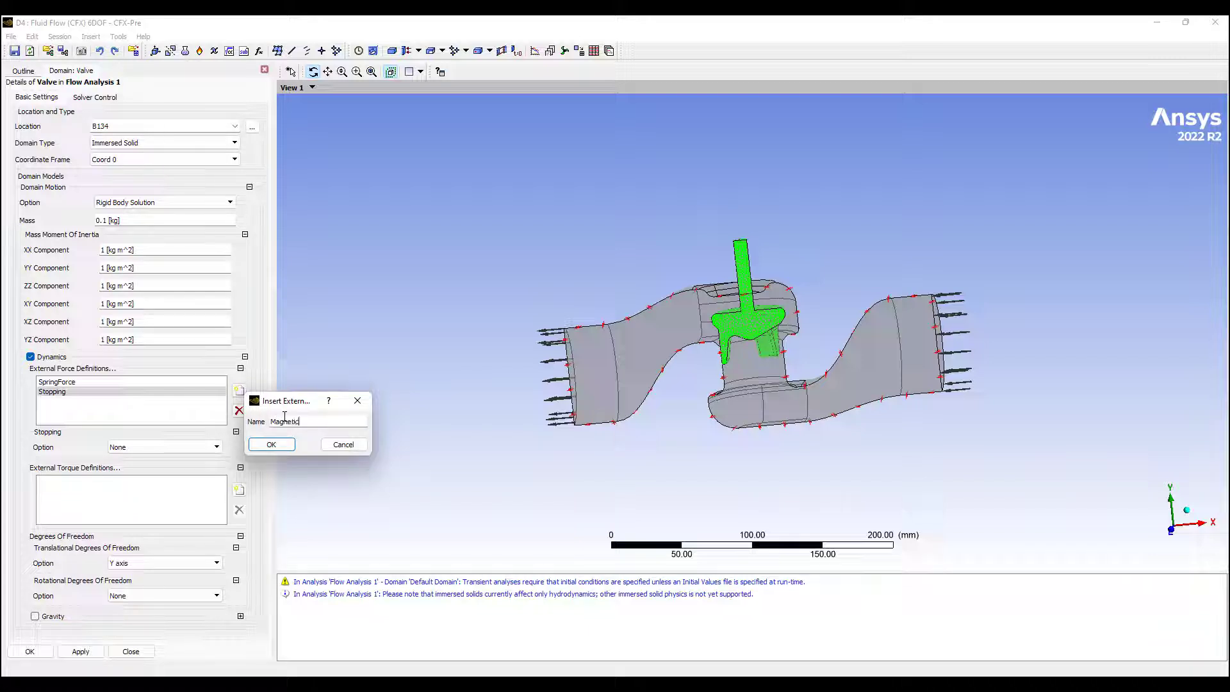
type("Force")
key("Return")
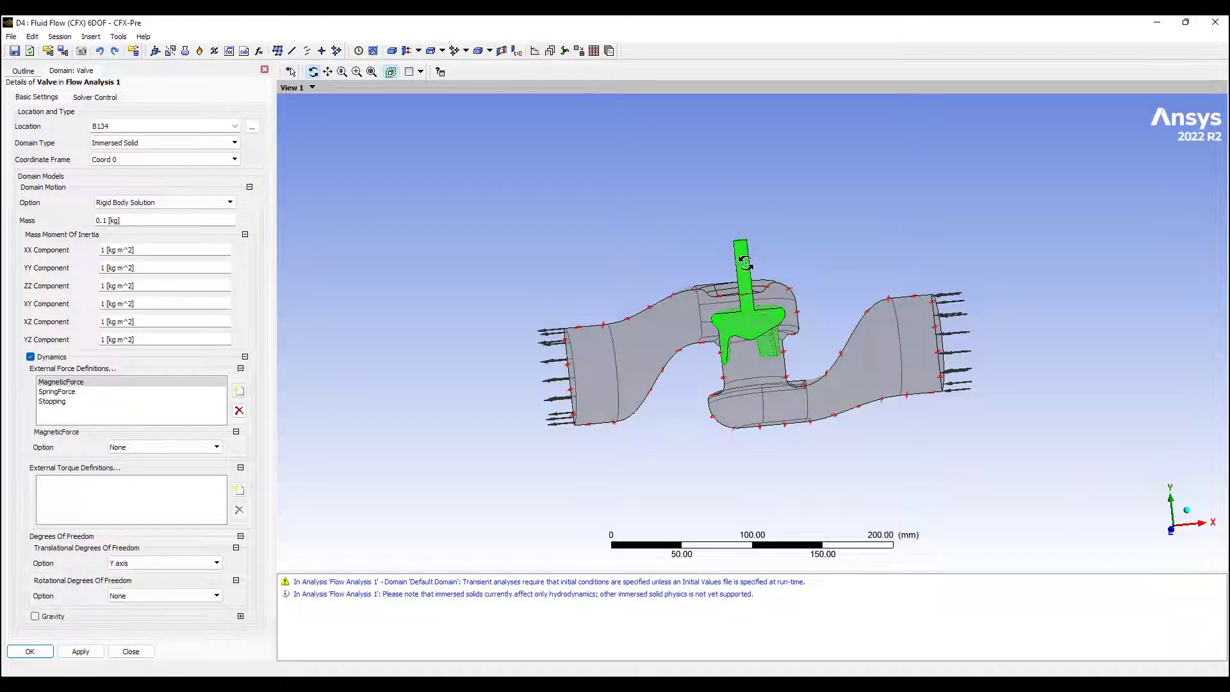
Step: Delete the MagneticForce and Stopping forces, leaving only SpringForce
left_click(239, 411)
left_click(126, 394)
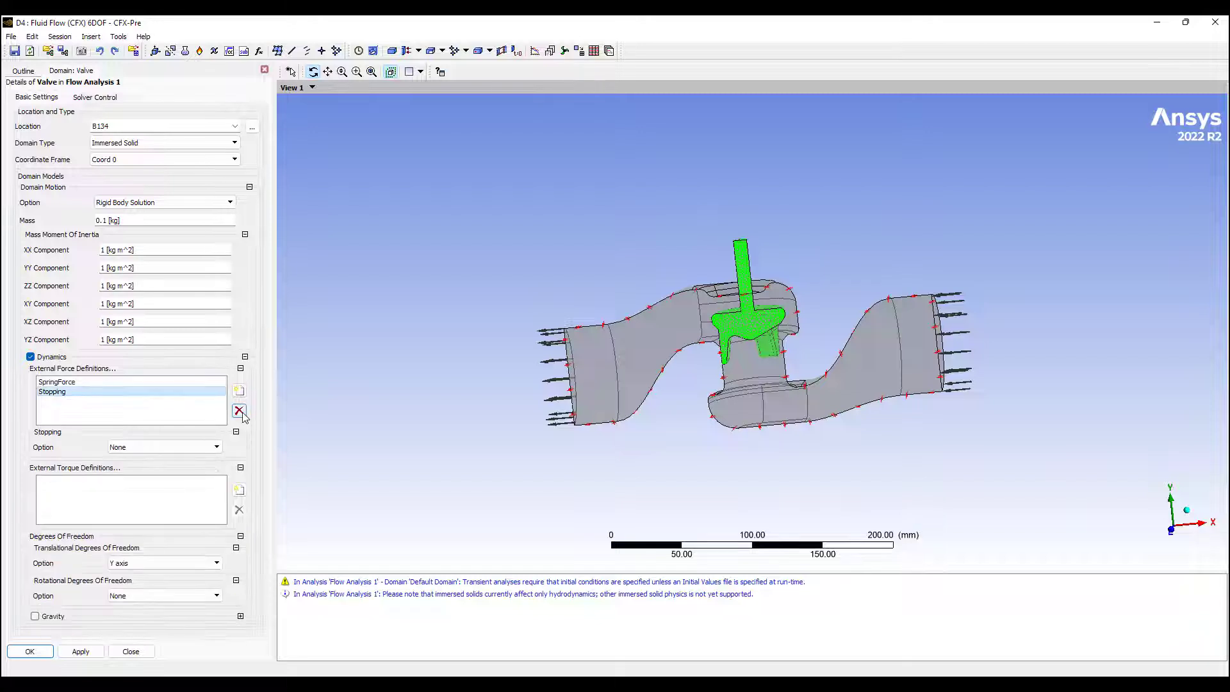
left_click(229, 410)
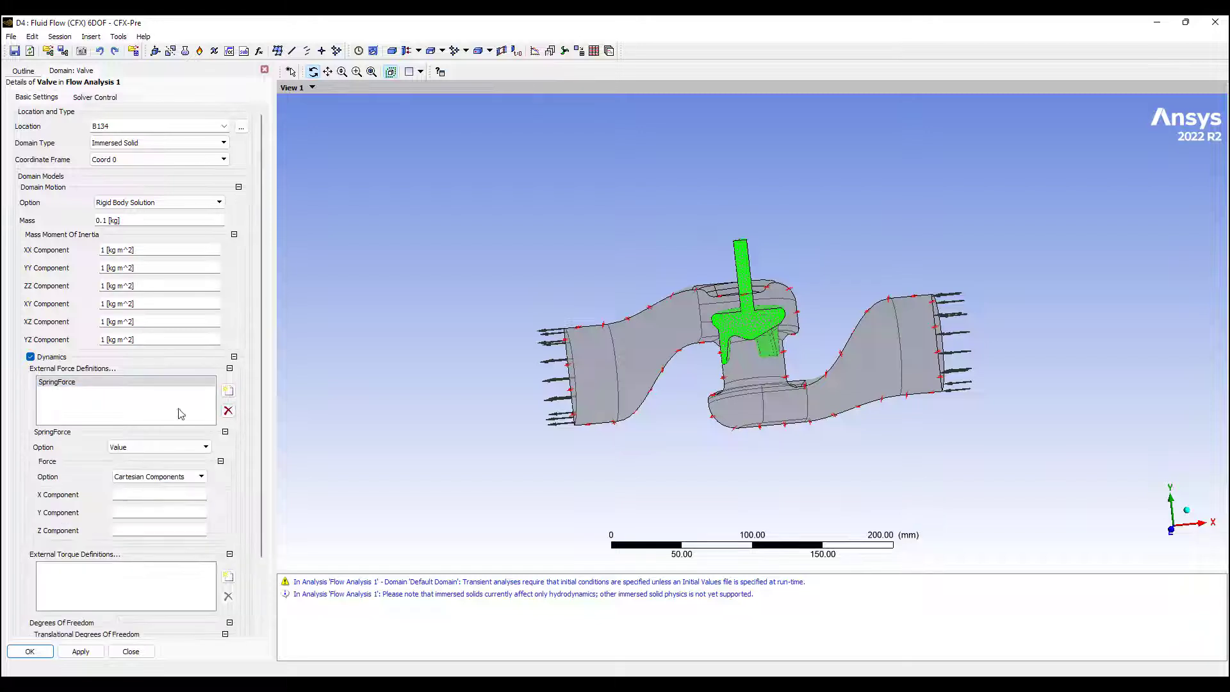
Step: Set the SpringForce components to X 0, Y -10, Z 0 N and apply the domain settings
left_click(159, 500)
type("0")
key("Return")
left_click(150, 530)
type("0")
left_click_drag(684, 401, 585, 406)
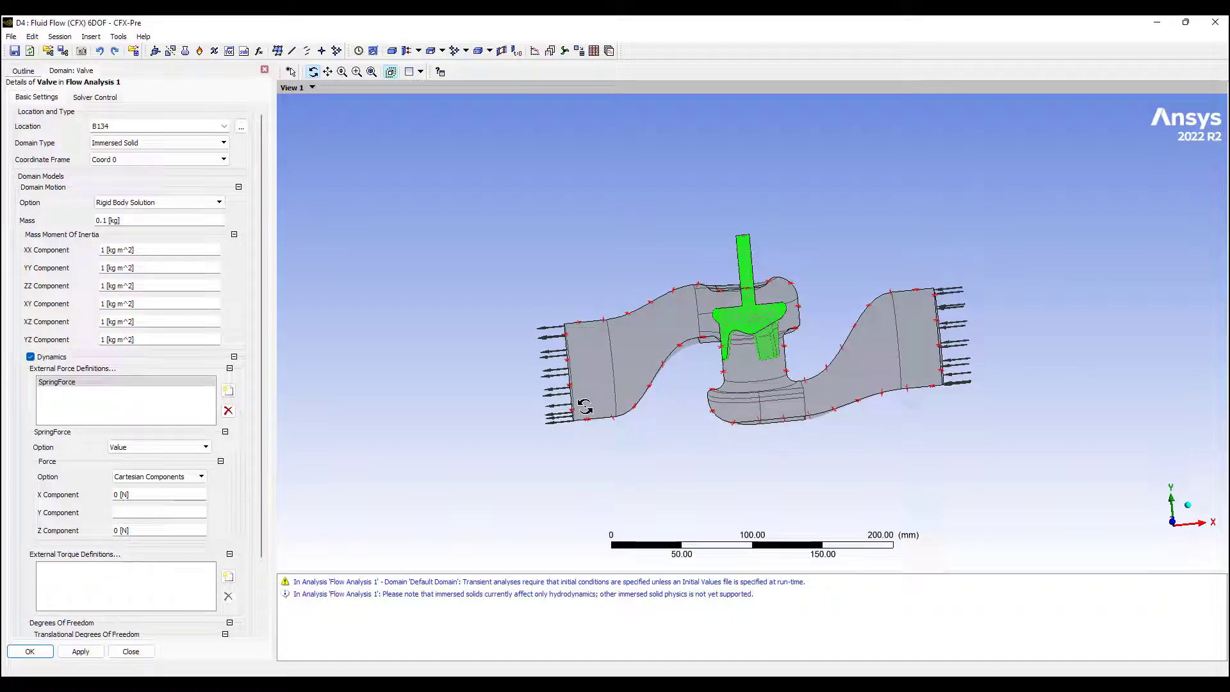
left_click(172, 517)
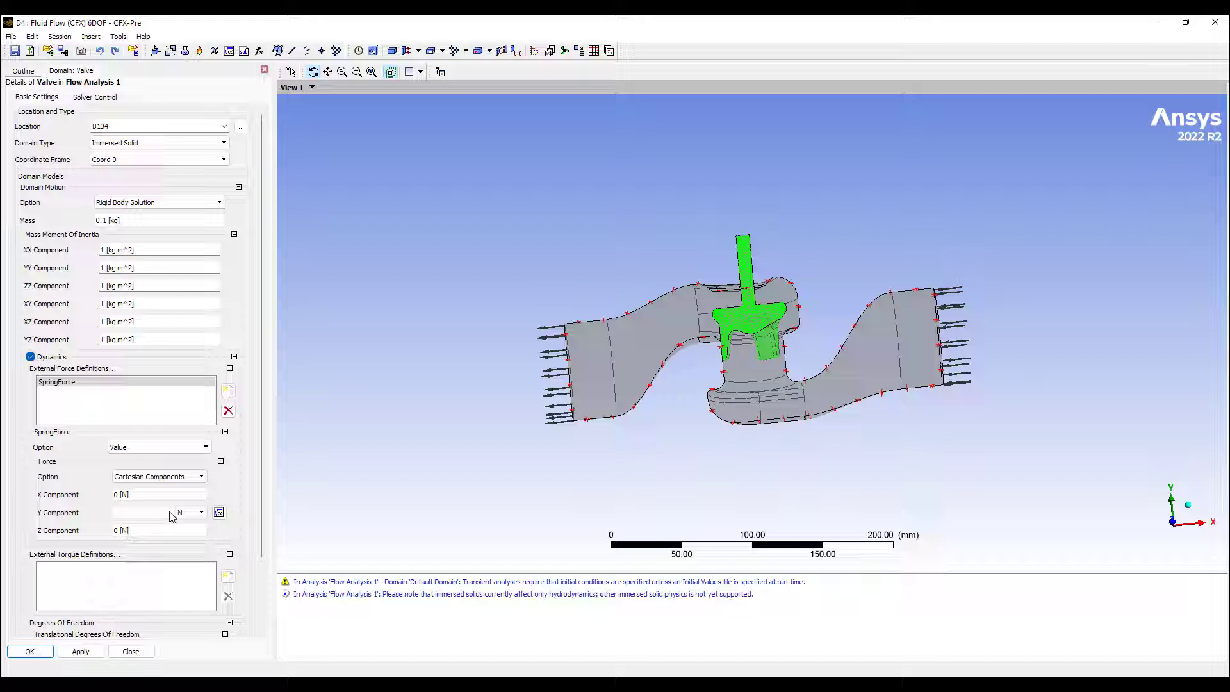
type("-10")
left_click(30, 652)
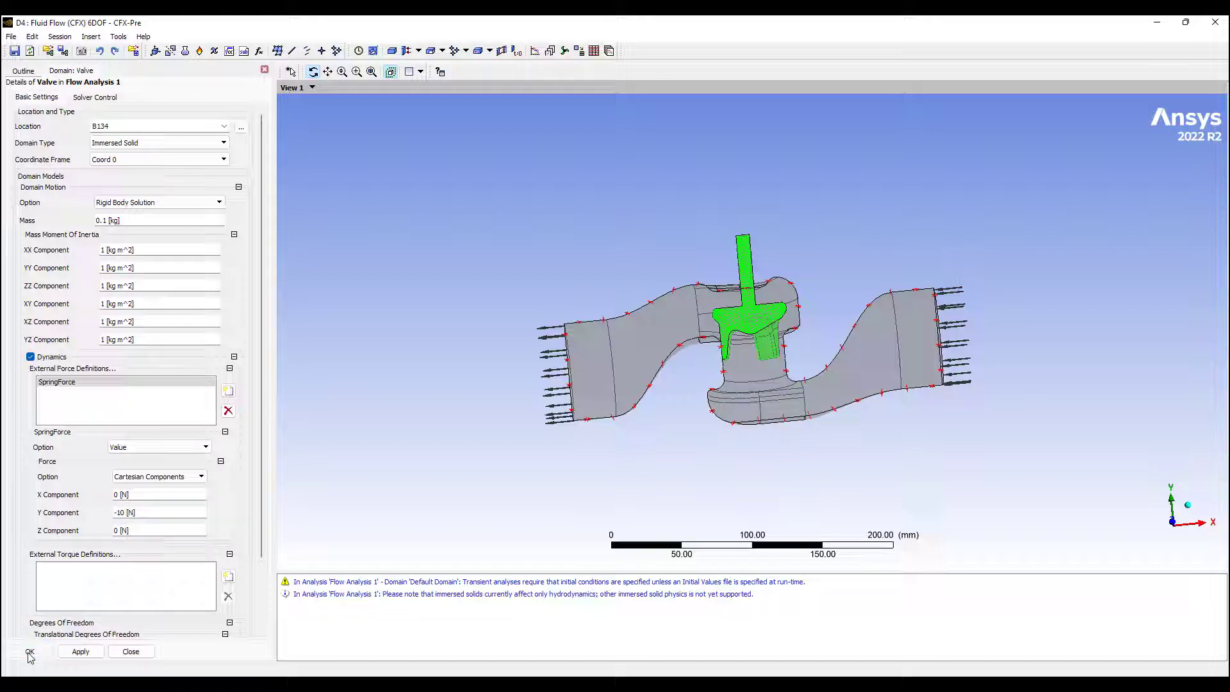
left_click(30, 653)
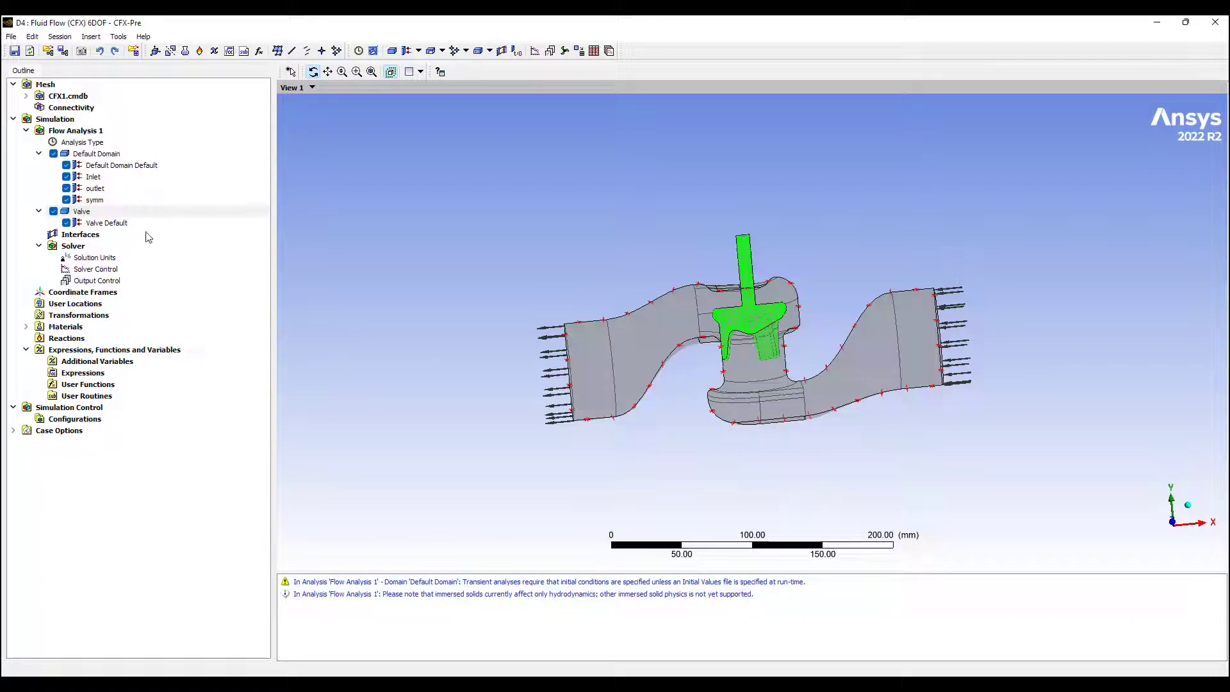
Step: Check the Valve Default boundary, then correct the SpringForce Y component to -14 N
double_click(96, 224)
left_click(131, 652)
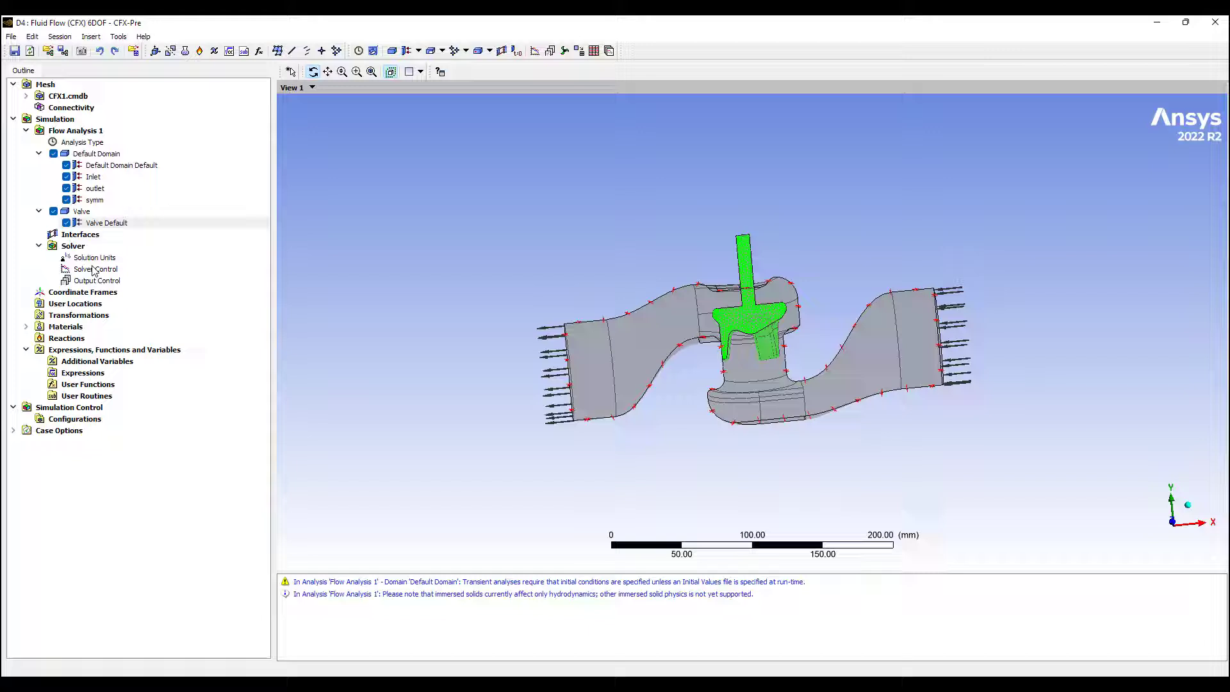
double_click(82, 212)
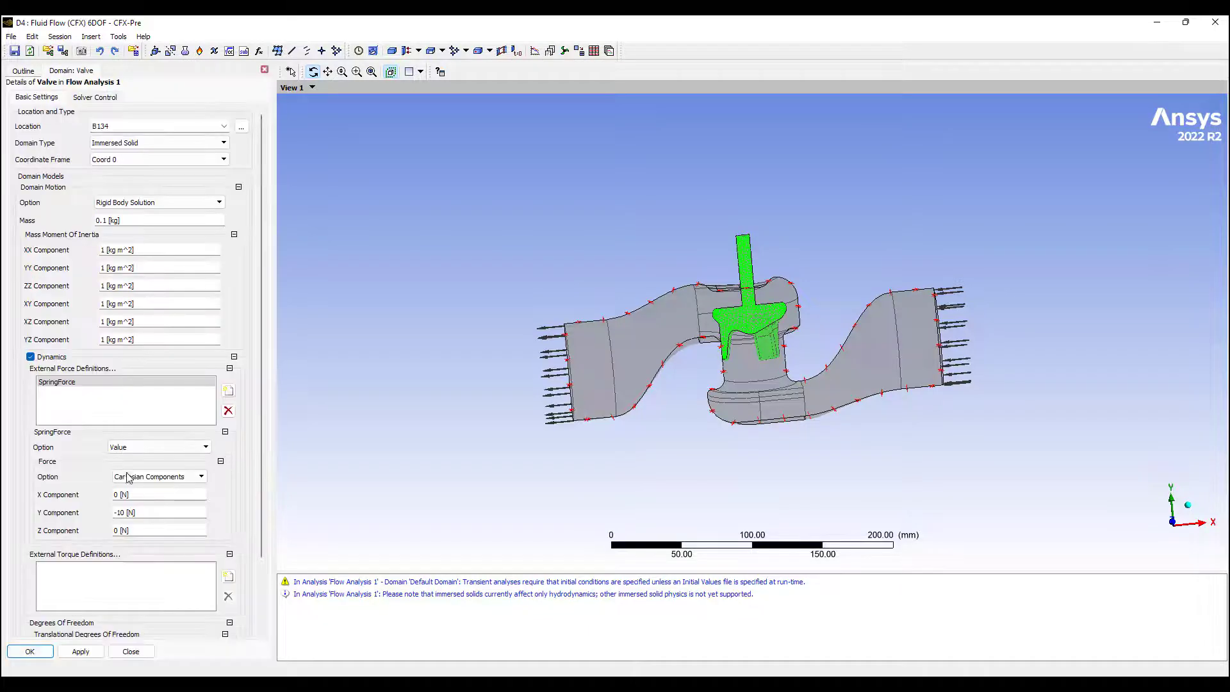
left_click(140, 512)
type("-14")
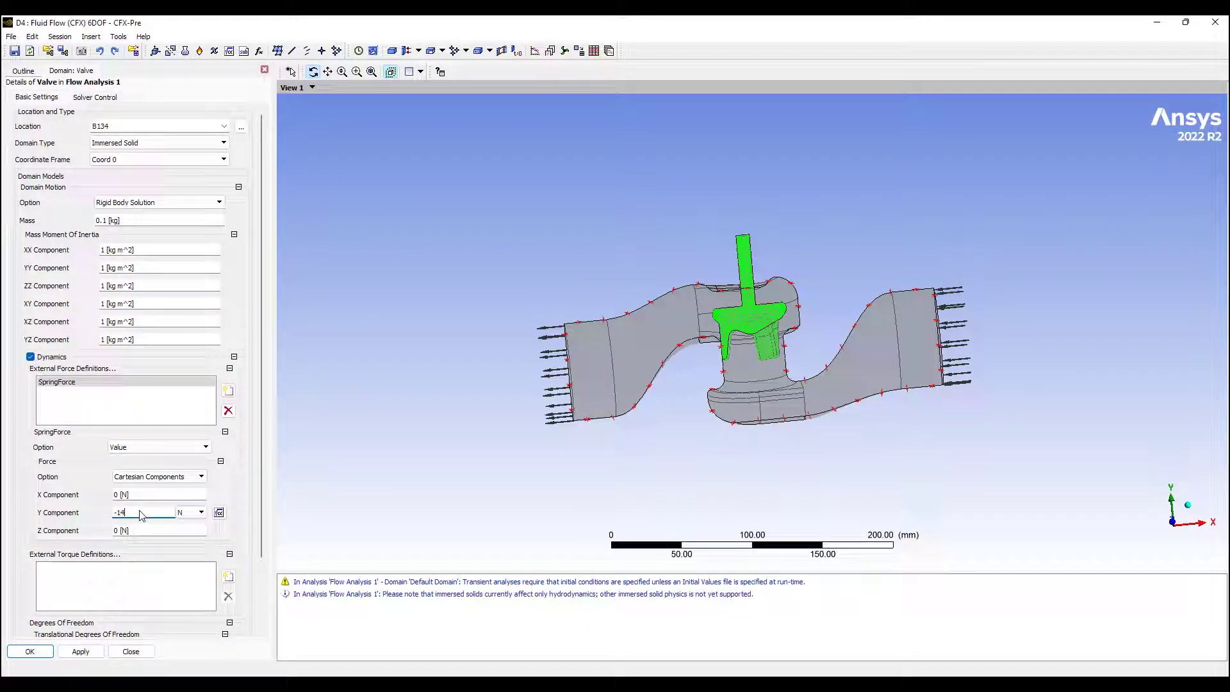
left_click(30, 651)
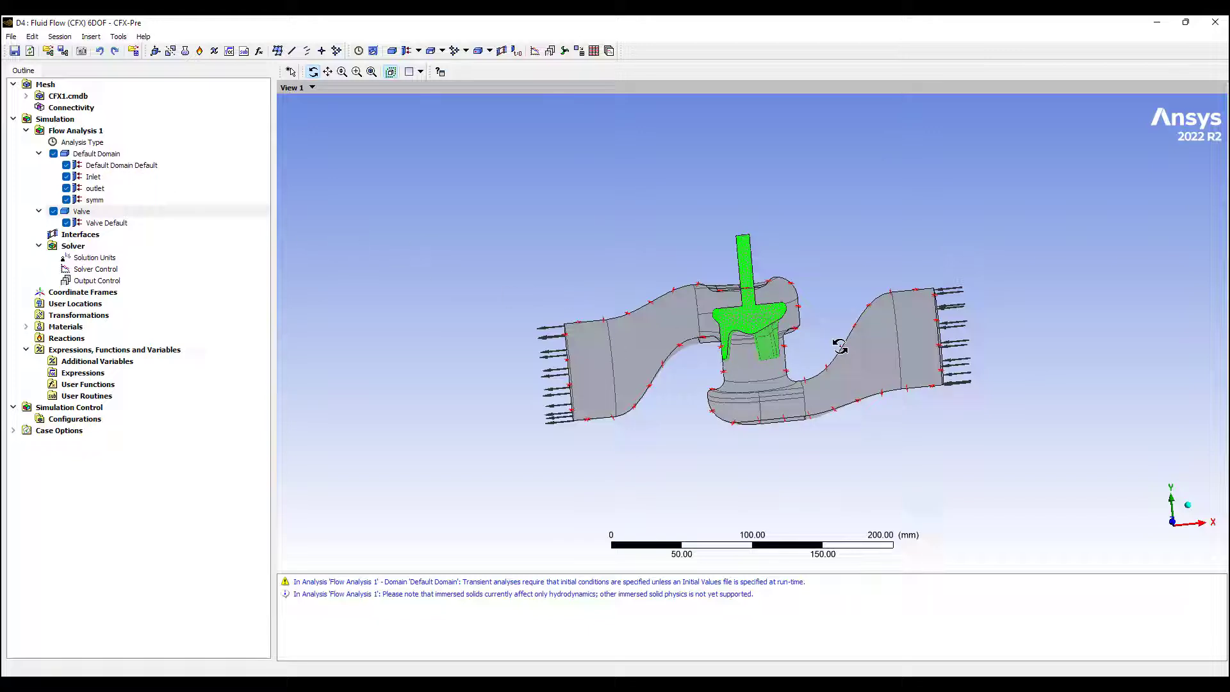
Step: Check the transient Analysis Type settings and switch back to the Workbench project
double_click(85, 143)
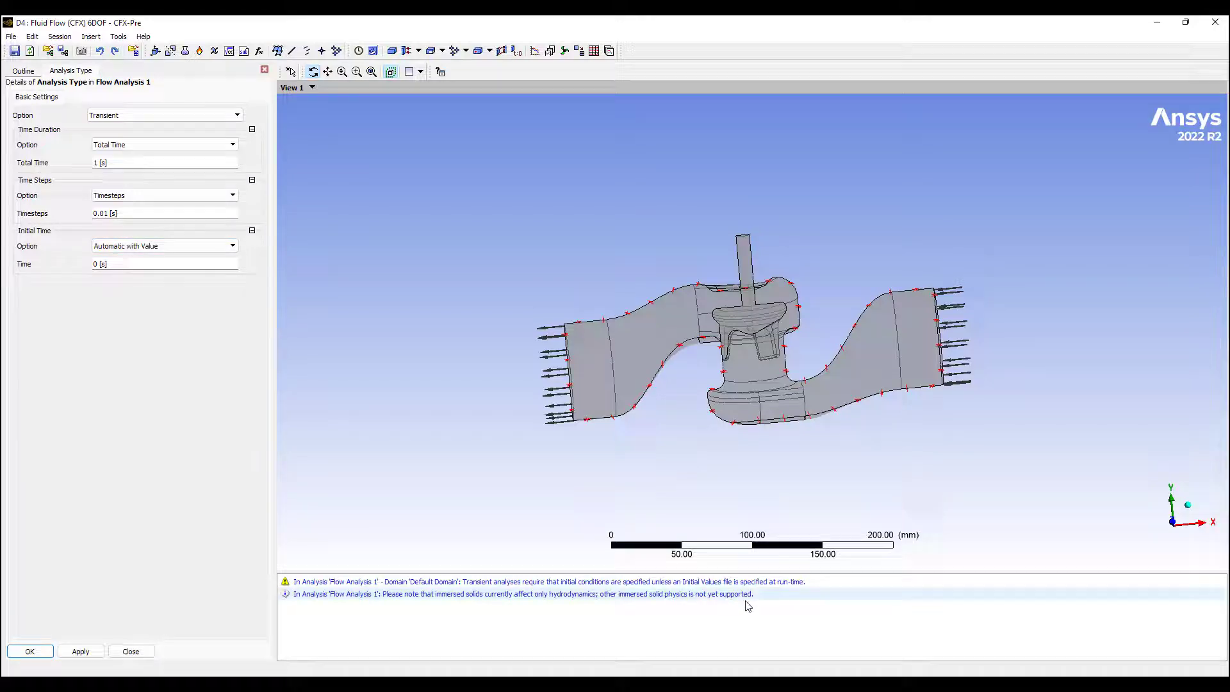
mouse_move(645, 683)
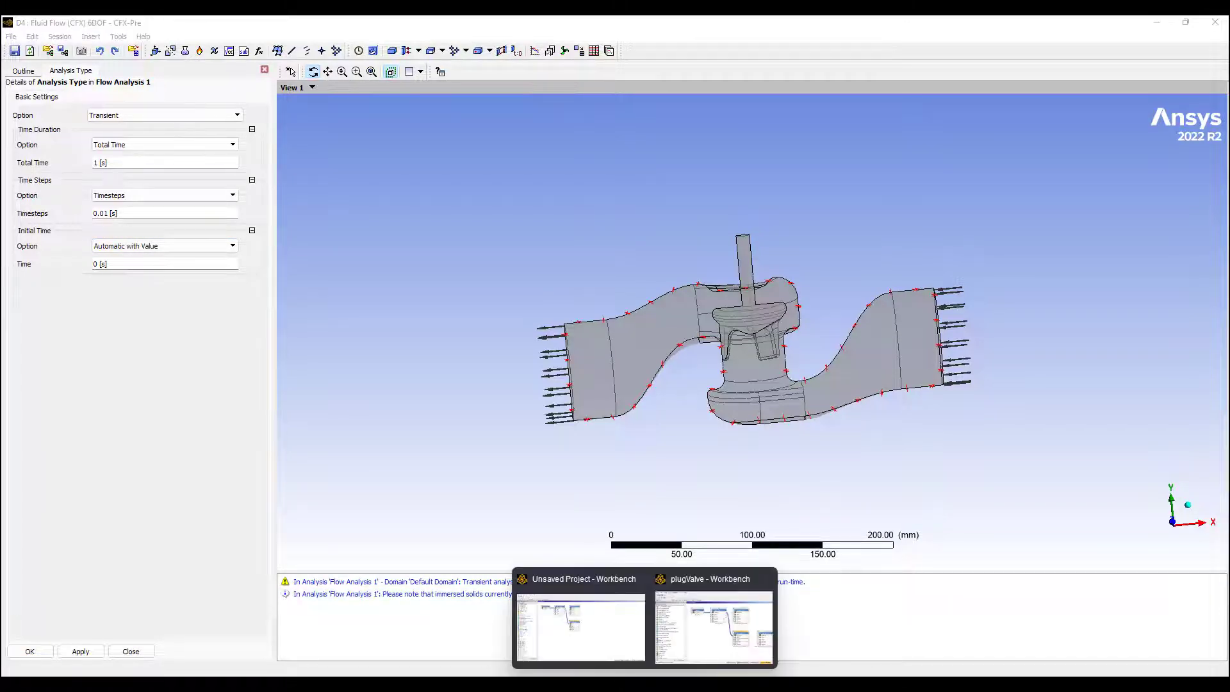
left_click(623, 647)
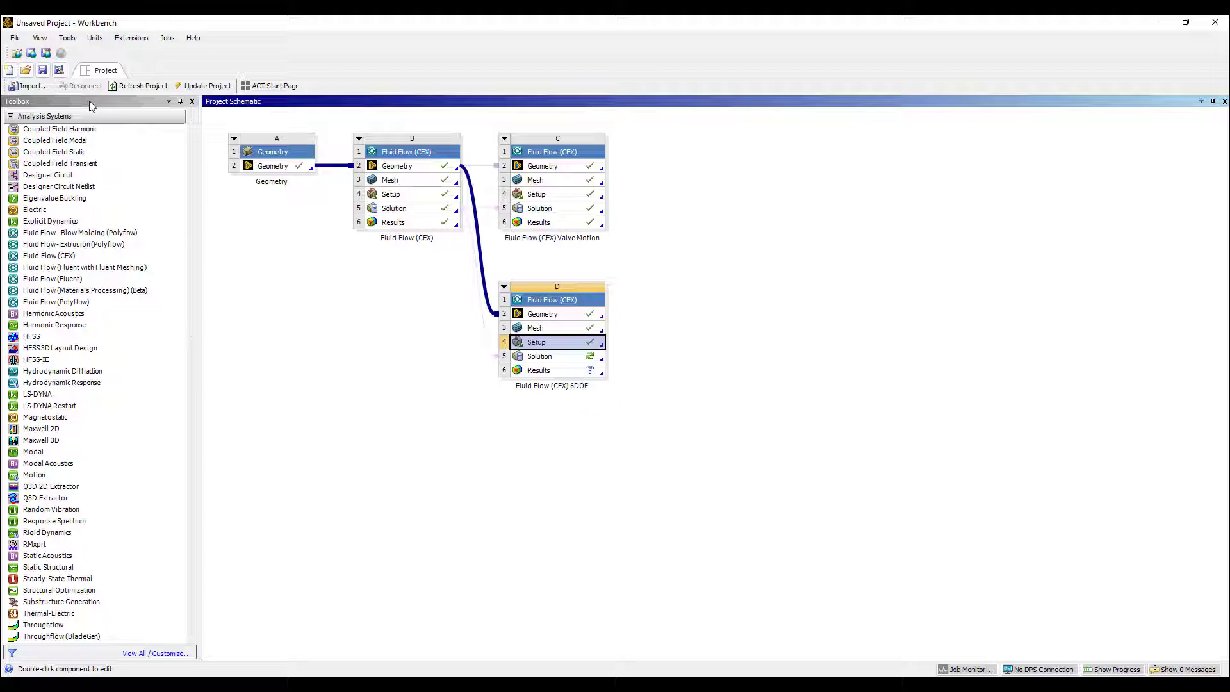
Step: Save the project as 'Imersed Valve Example' in D:\Demo\CFD\immersed boundary
left_click(43, 70)
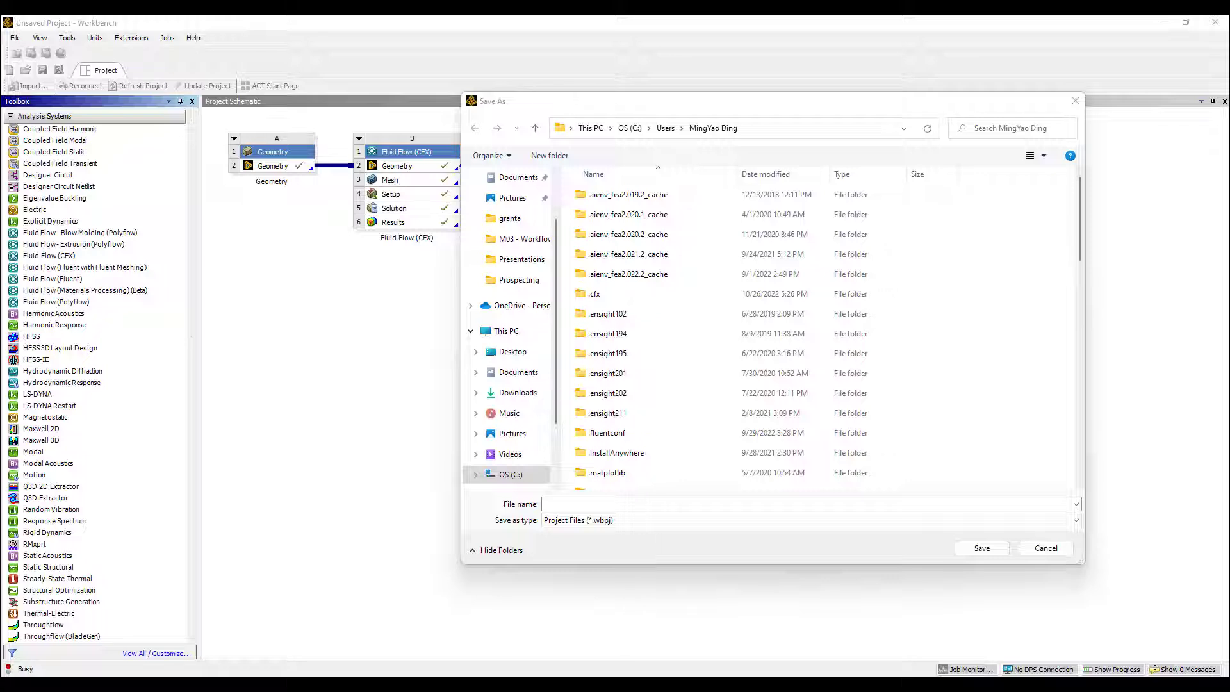
left_click(768, 130)
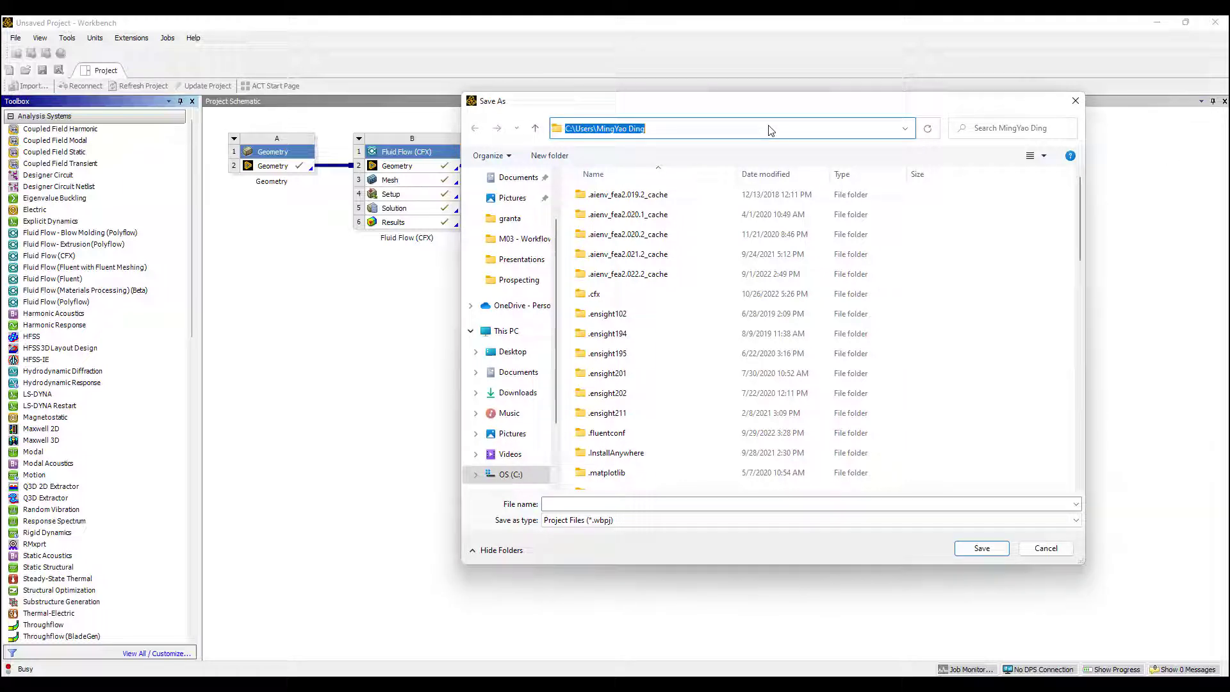
type("D:\\Demo\\CFD\\immersed boundary")
key("Return")
left_click(617, 502)
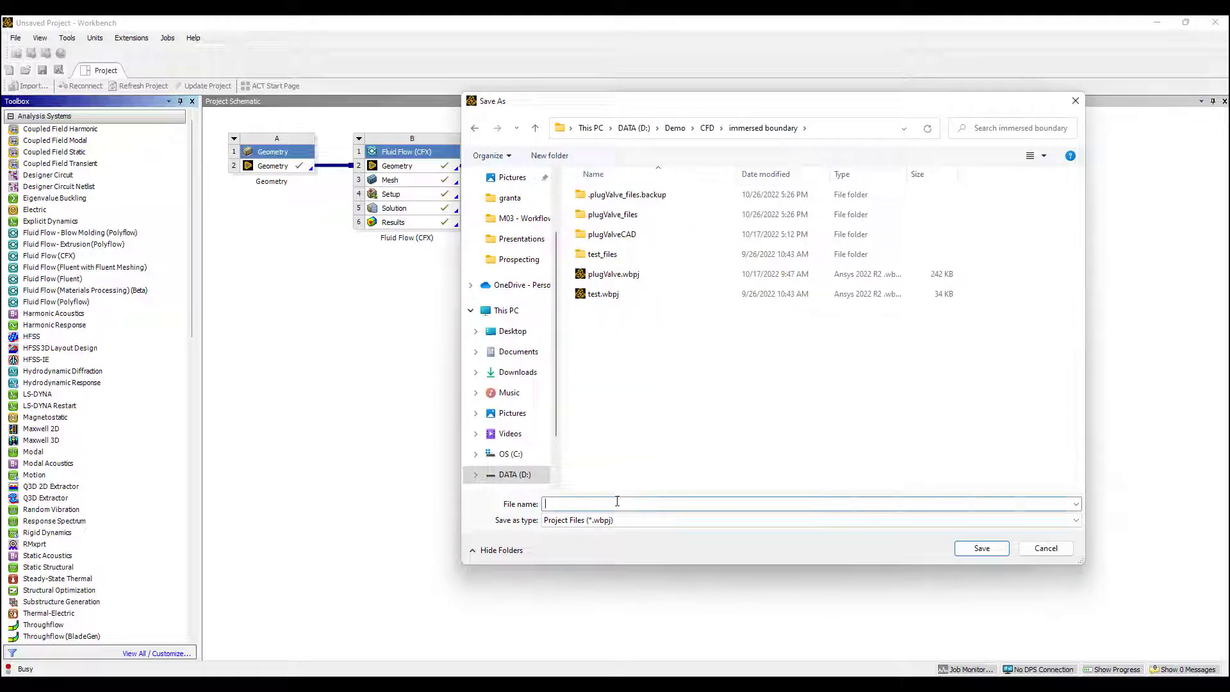
type("Imersed Valve Example")
key("Return")
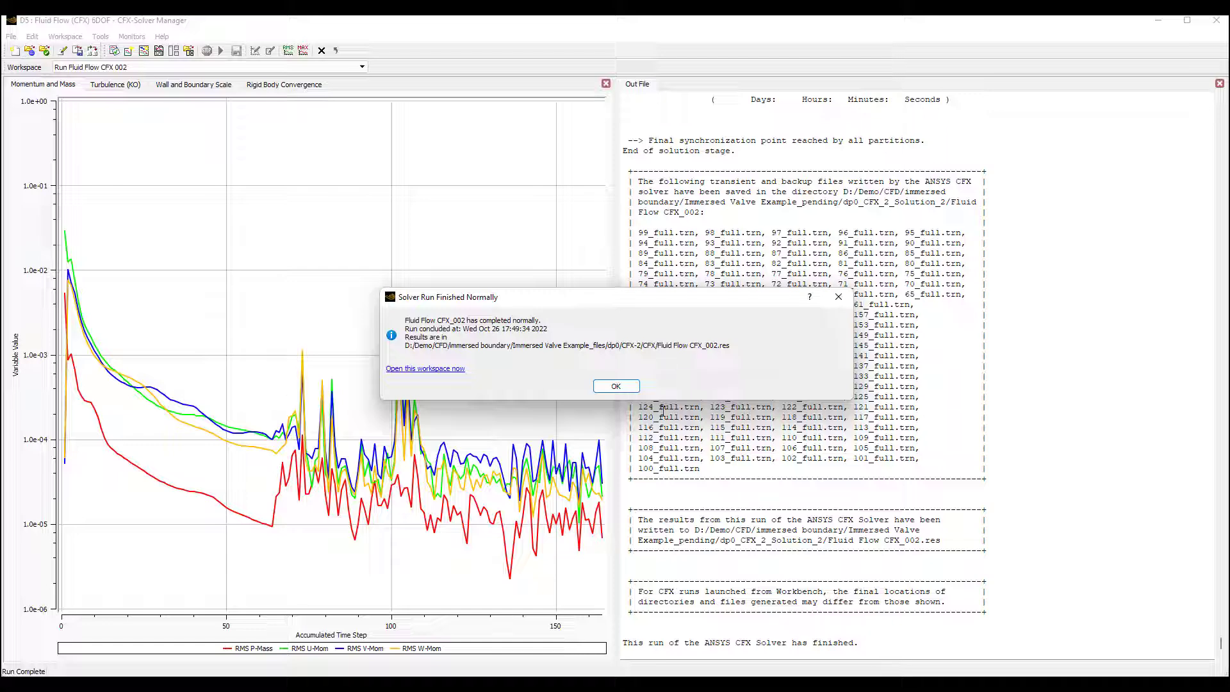
Step: Acknowledge the Solver Run Finished Normally message for the 6DOF run
left_click(615, 386)
Step: Load the D6 Results in CFD-Post and glance at the Animation dialog
left_click(785, 683)
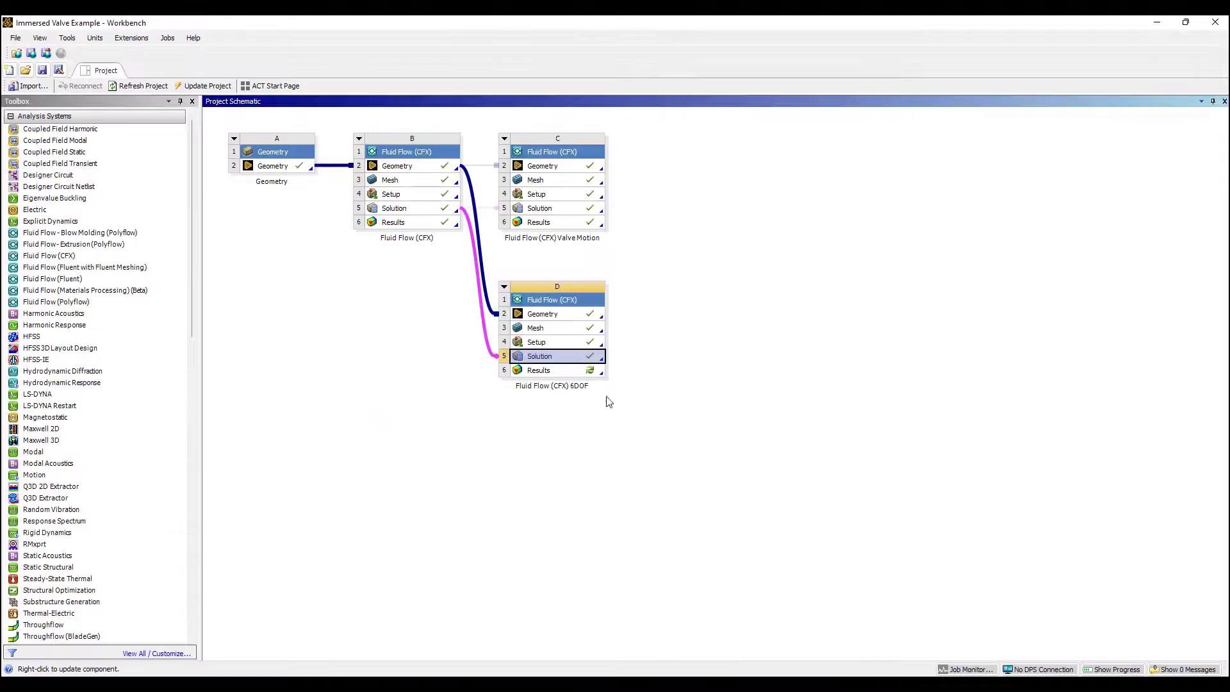
double_click(586, 373)
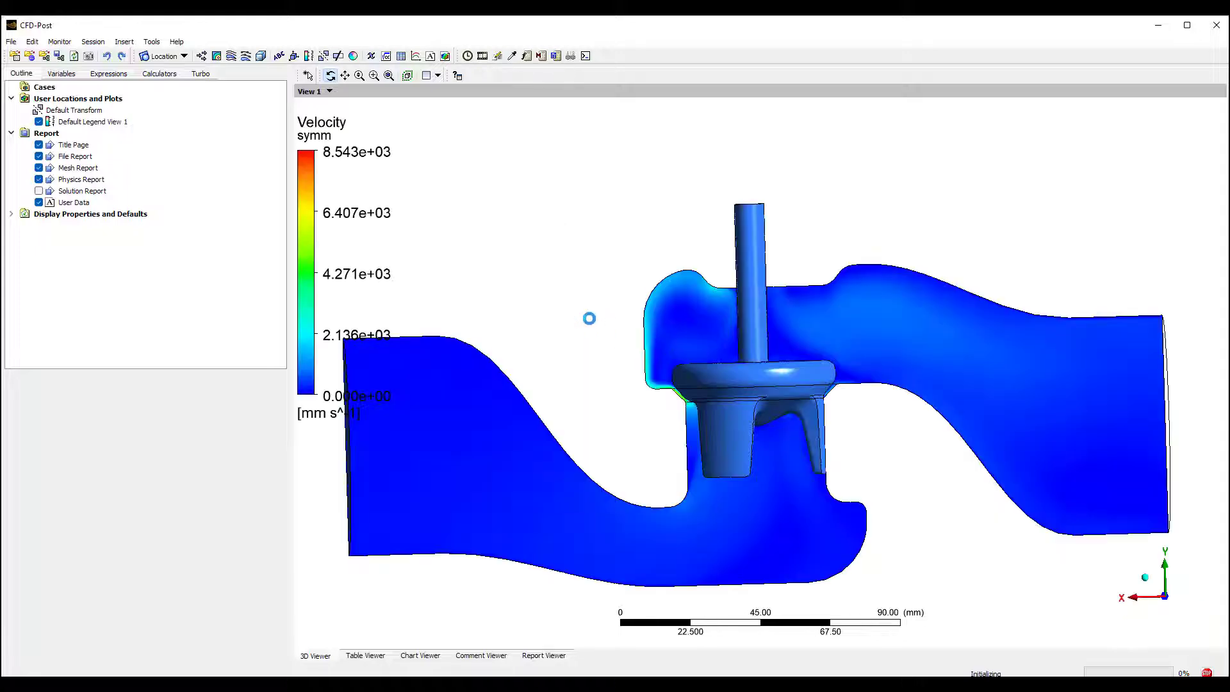
left_click(483, 56)
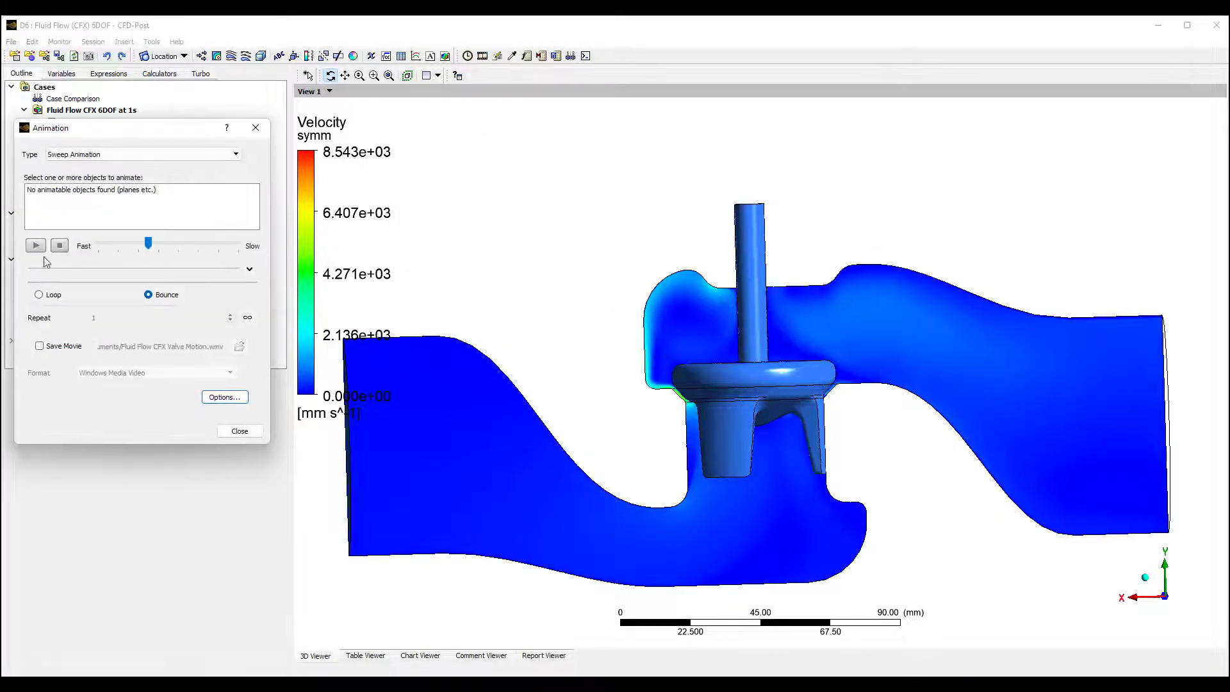
left_click(255, 127)
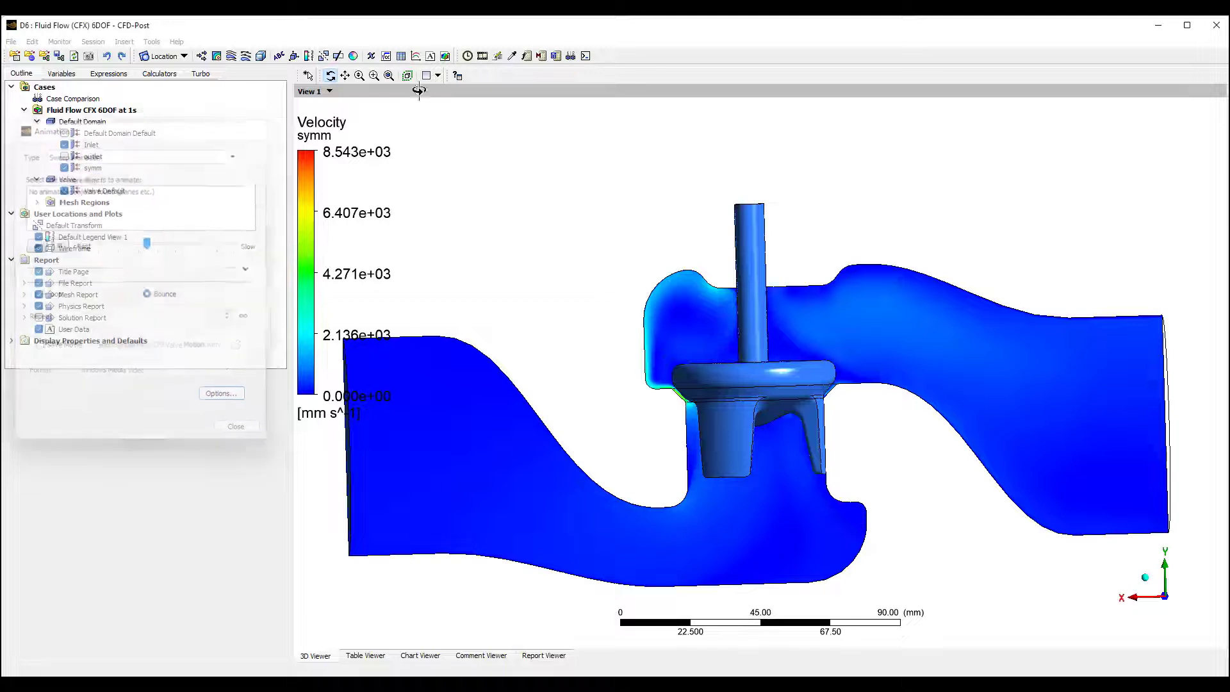
left_click(482, 57)
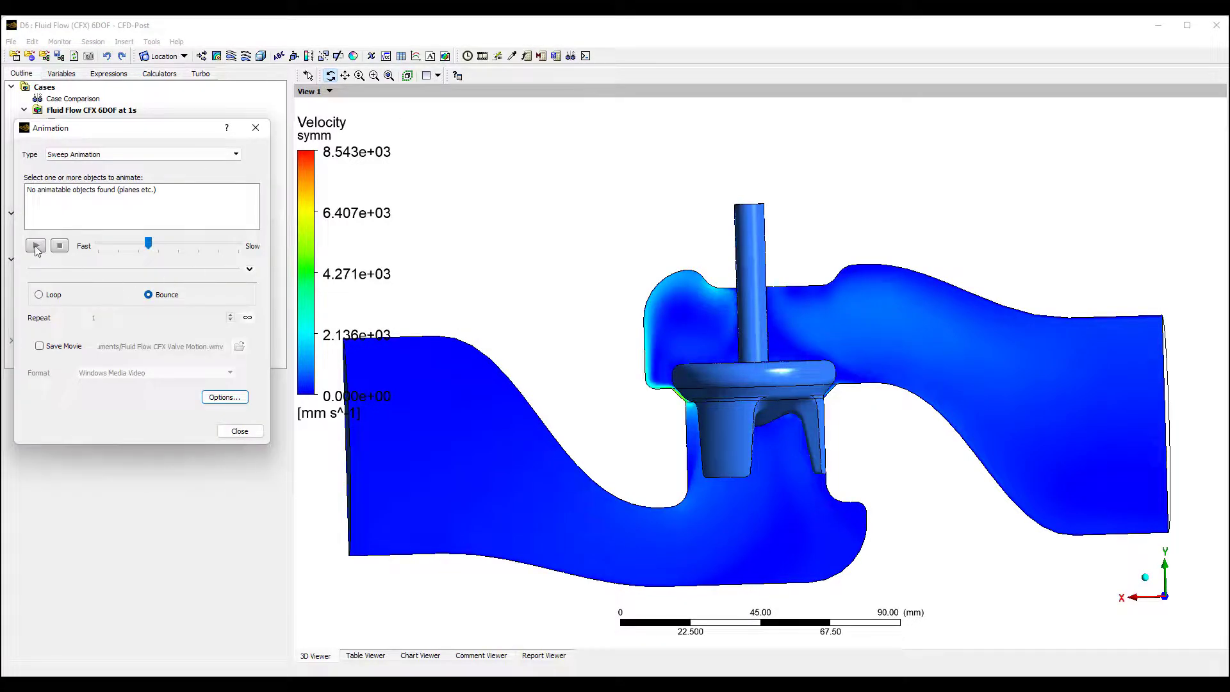
left_click(255, 127)
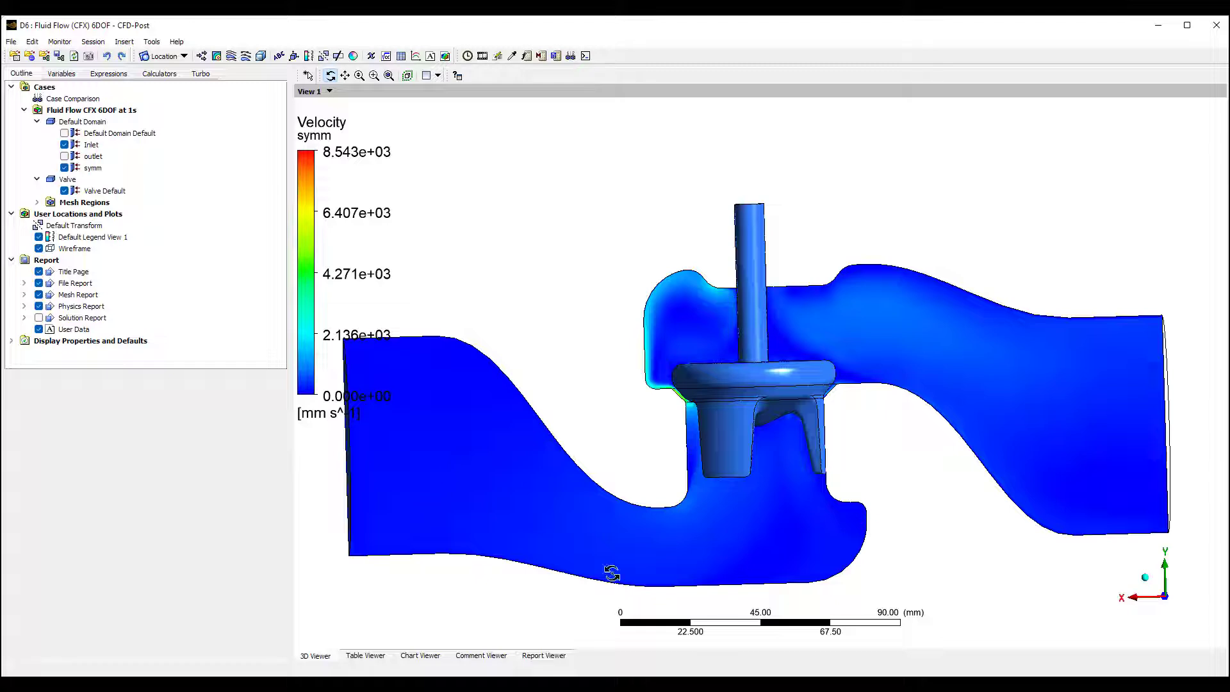
mouse_move(813, 685)
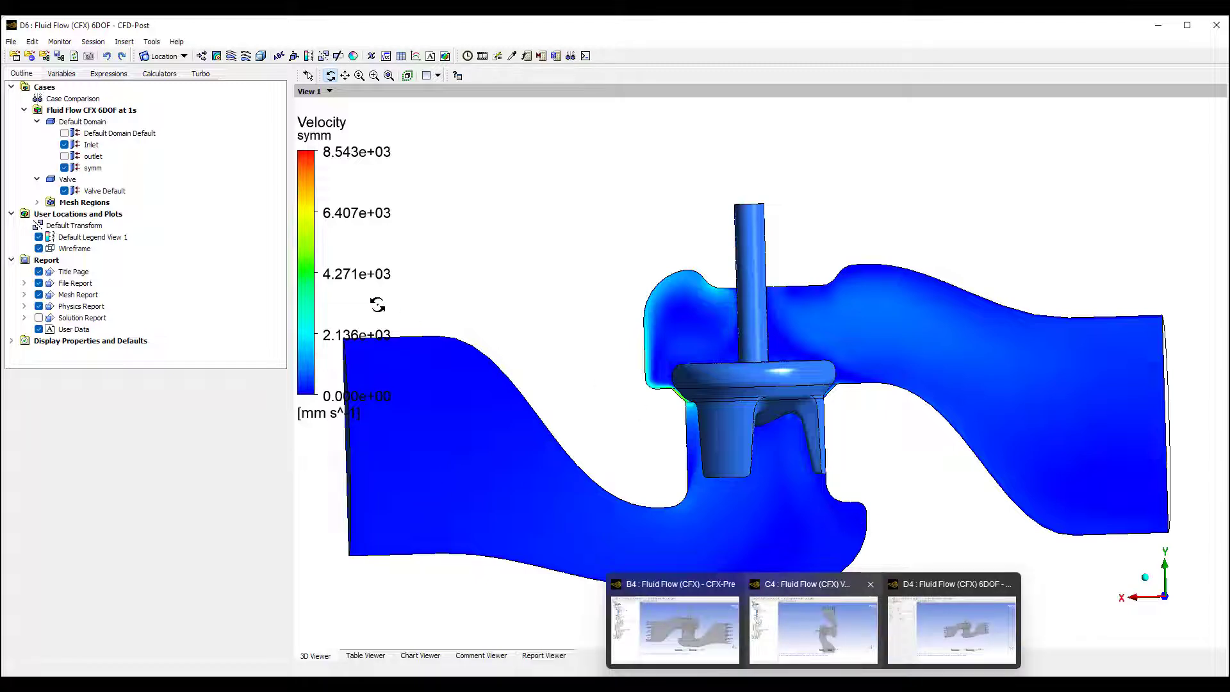
Step: In the D4 setup, review the Valve domain, then view Output Control's Trn Results settings
left_click(939, 627)
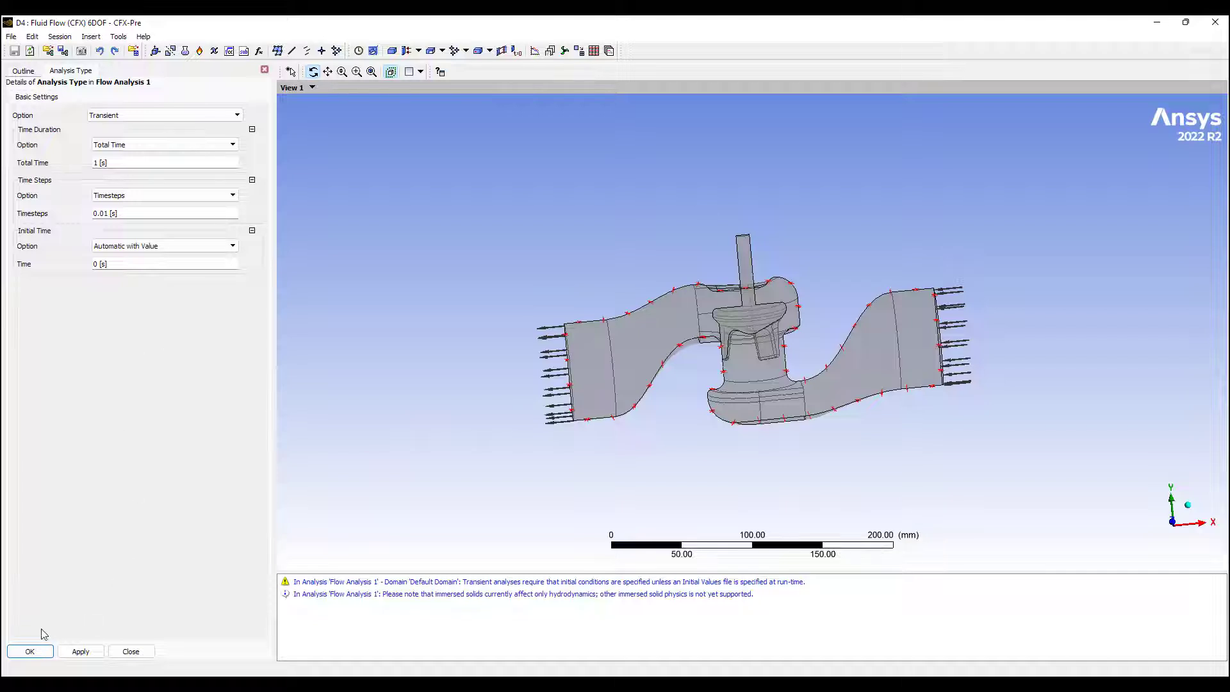
left_click(45, 650)
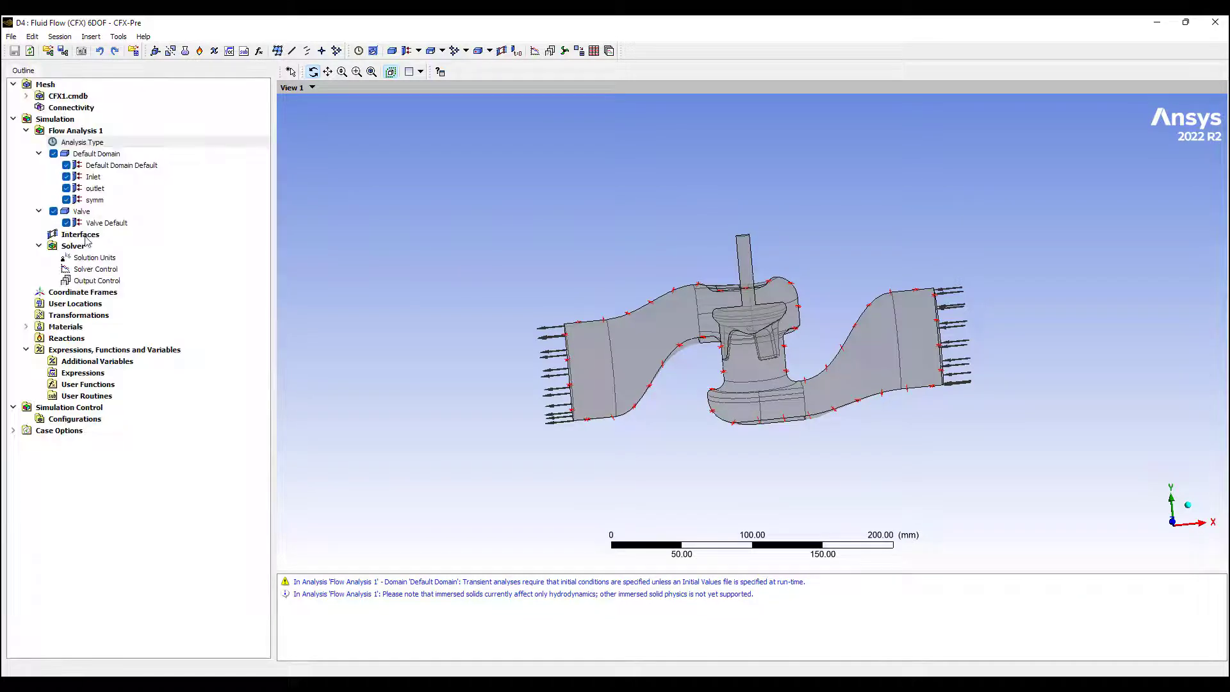
double_click(81, 211)
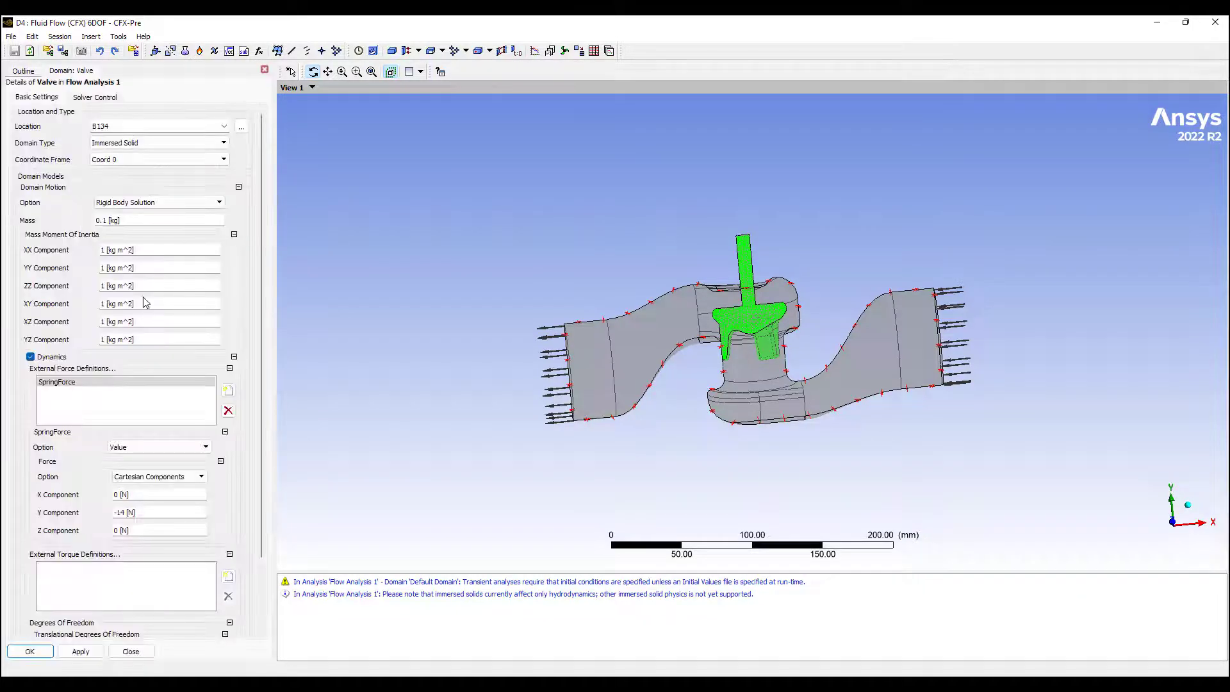
scroll(185, 432, "down", 5)
left_click(130, 650)
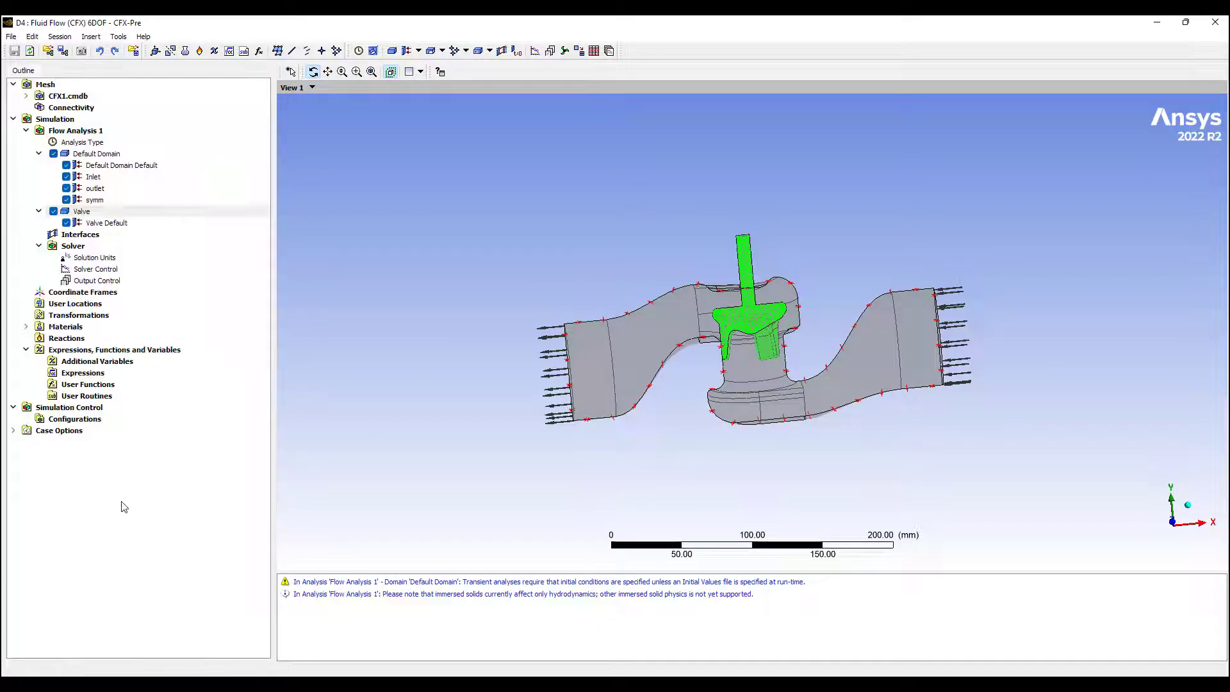
double_click(96, 280)
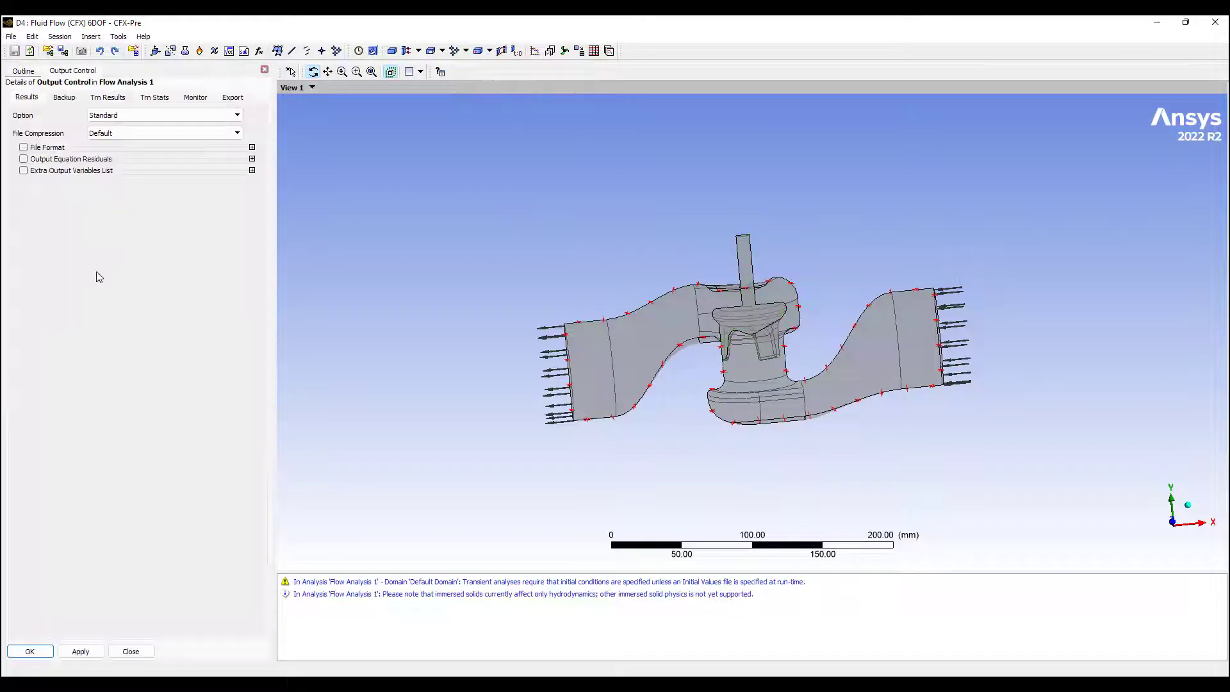
left_click(108, 97)
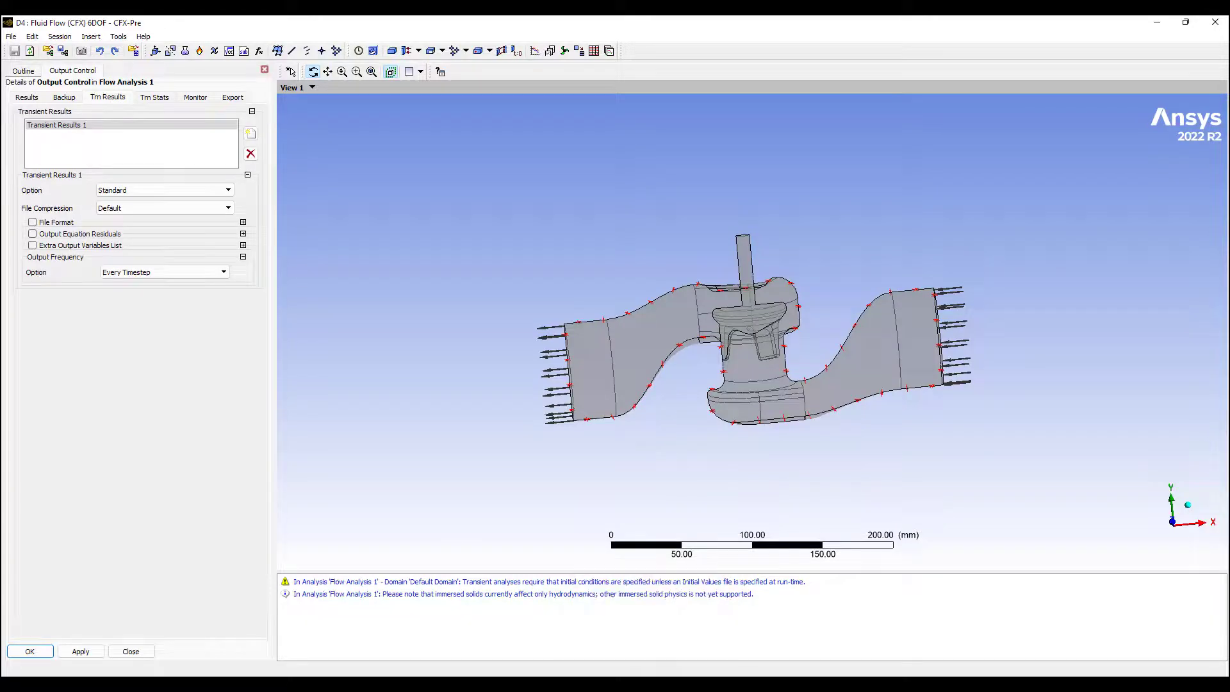
Step: Switch to the D6 CFD-Post window and browse the list of solved timesteps
left_click(870, 683)
left_click(982, 633)
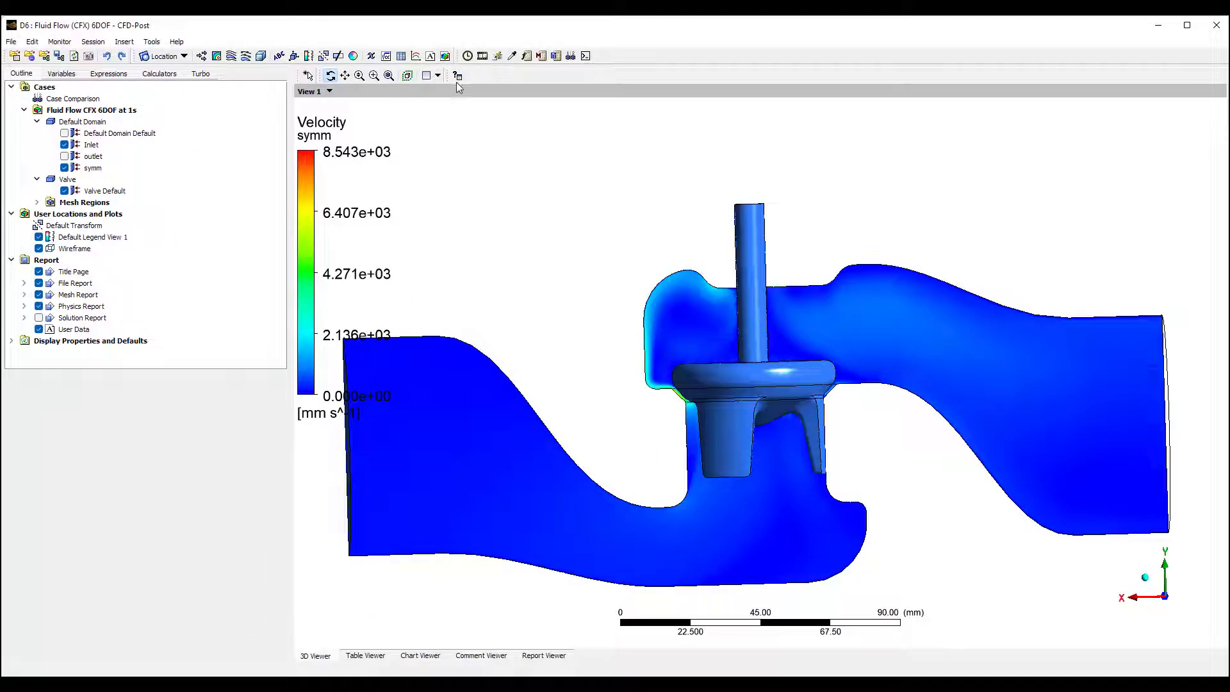
left_click(467, 56)
scroll(169, 264, "up", 15)
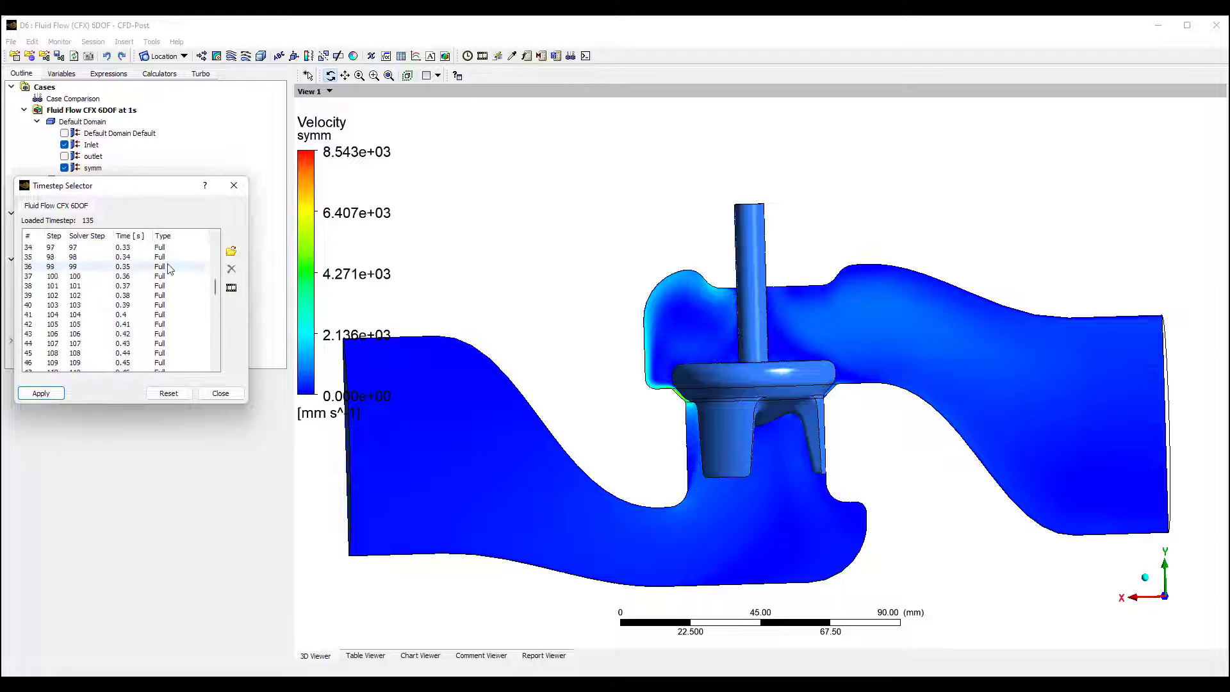
scroll(170, 265, "up", 5)
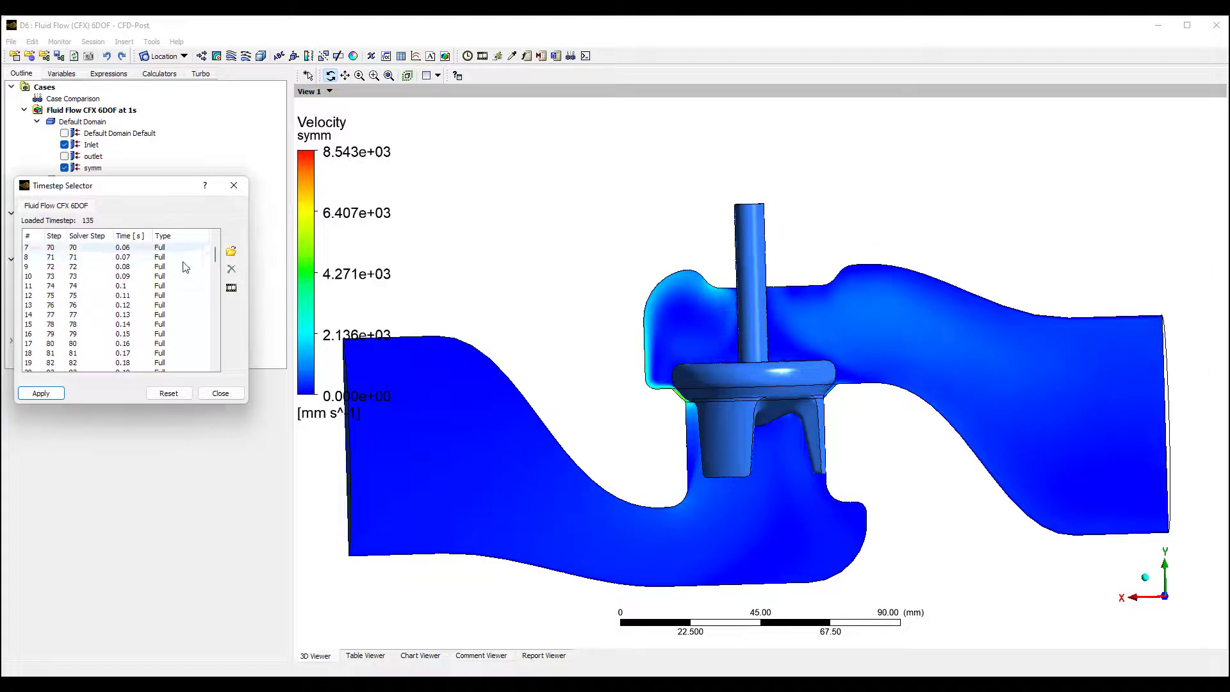
left_click(234, 186)
Step: Play a Timestep Animation of the velocity contours
left_click(481, 56)
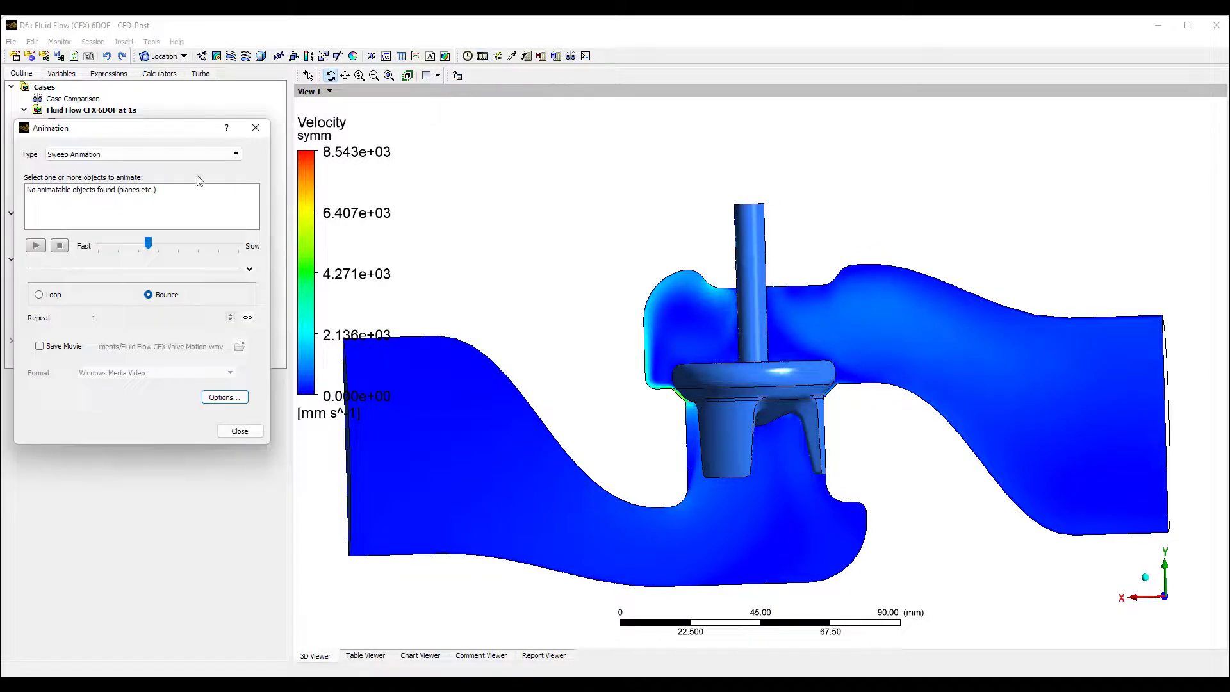
left_click(195, 156)
left_click(164, 174)
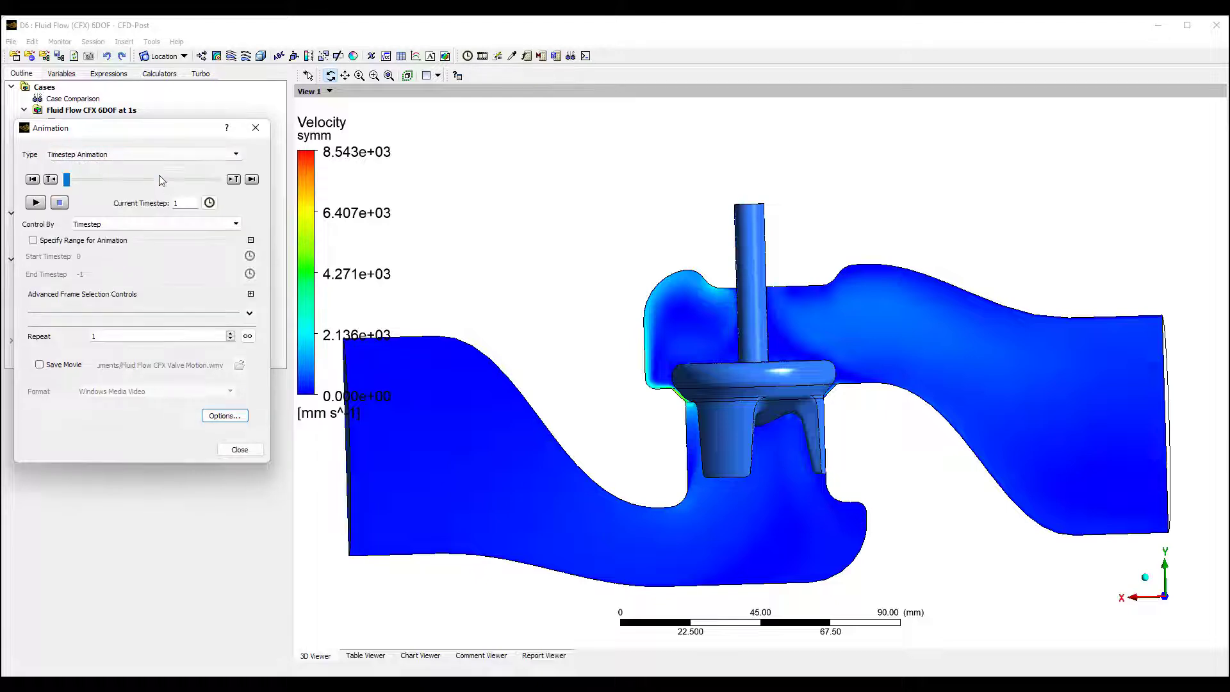
left_click(37, 203)
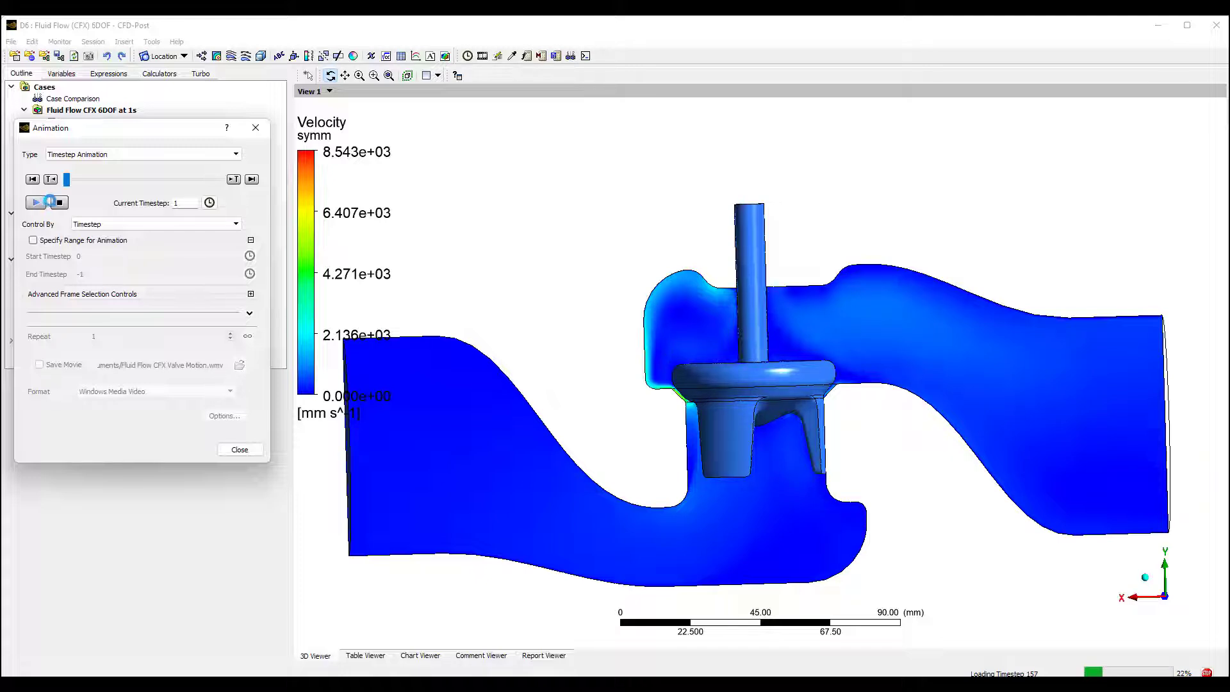
Step: Load the early timesteps one by one: 0, 0.01, 0.02, 0.04 and 0.06 s
left_click(256, 127)
left_click(467, 56)
scroll(130, 288, "up", 20)
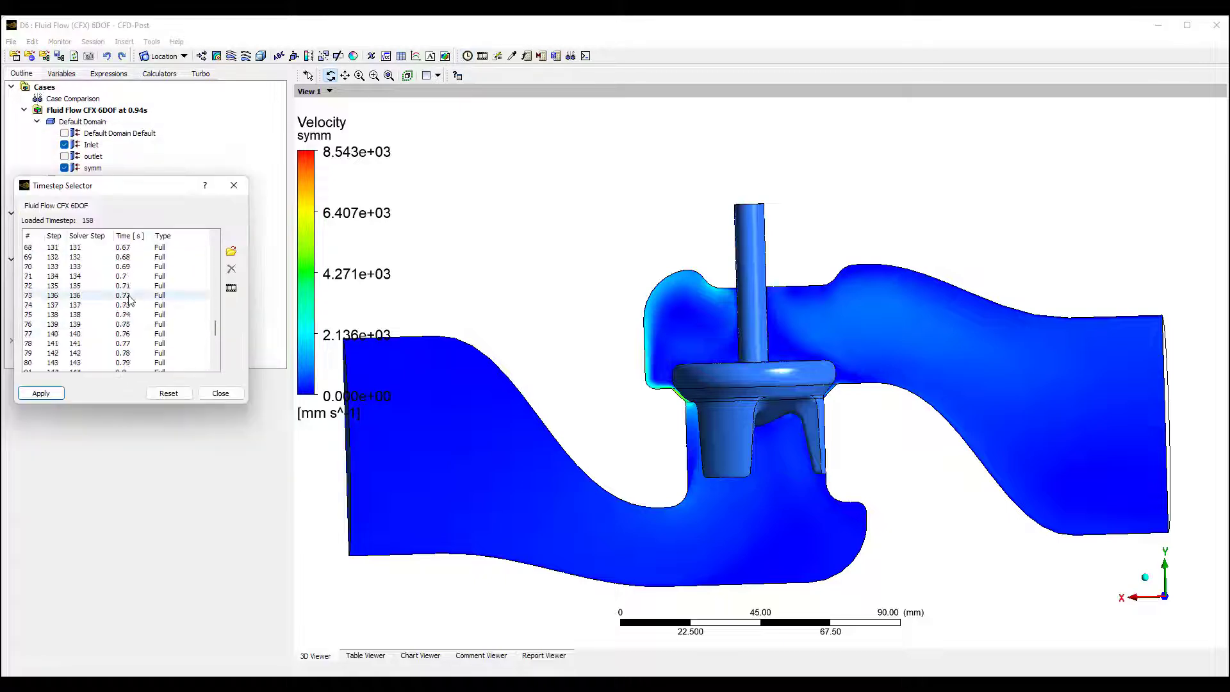
left_click(118, 250)
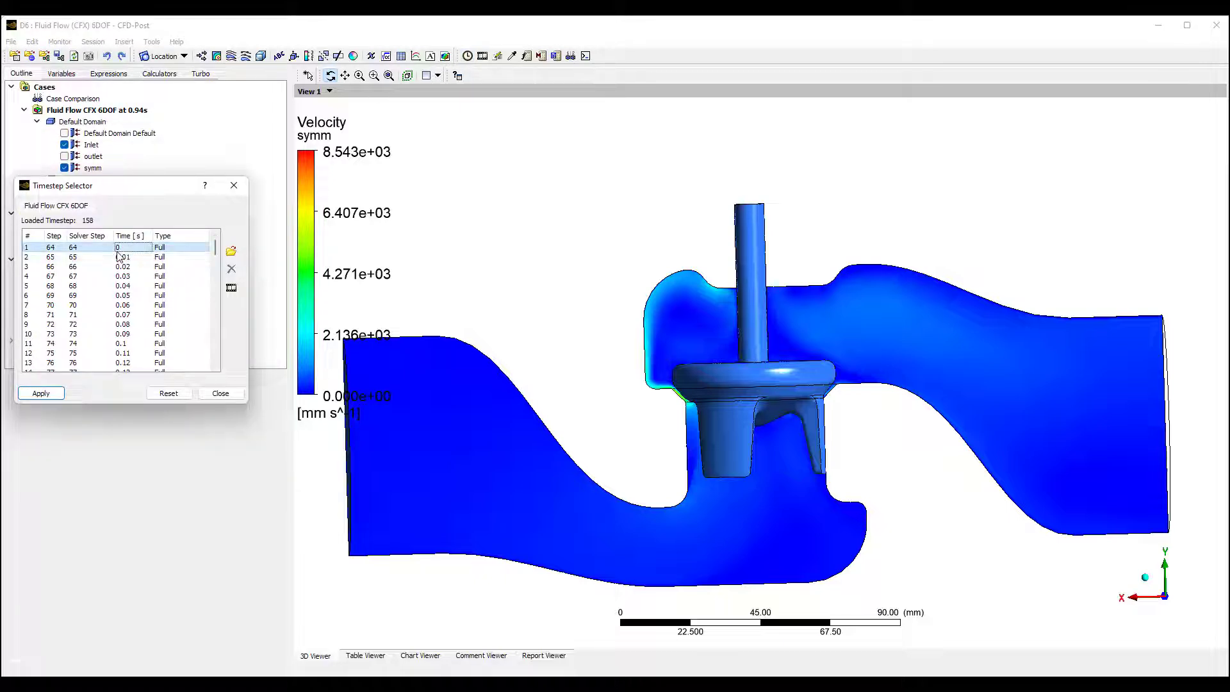
left_click(118, 257)
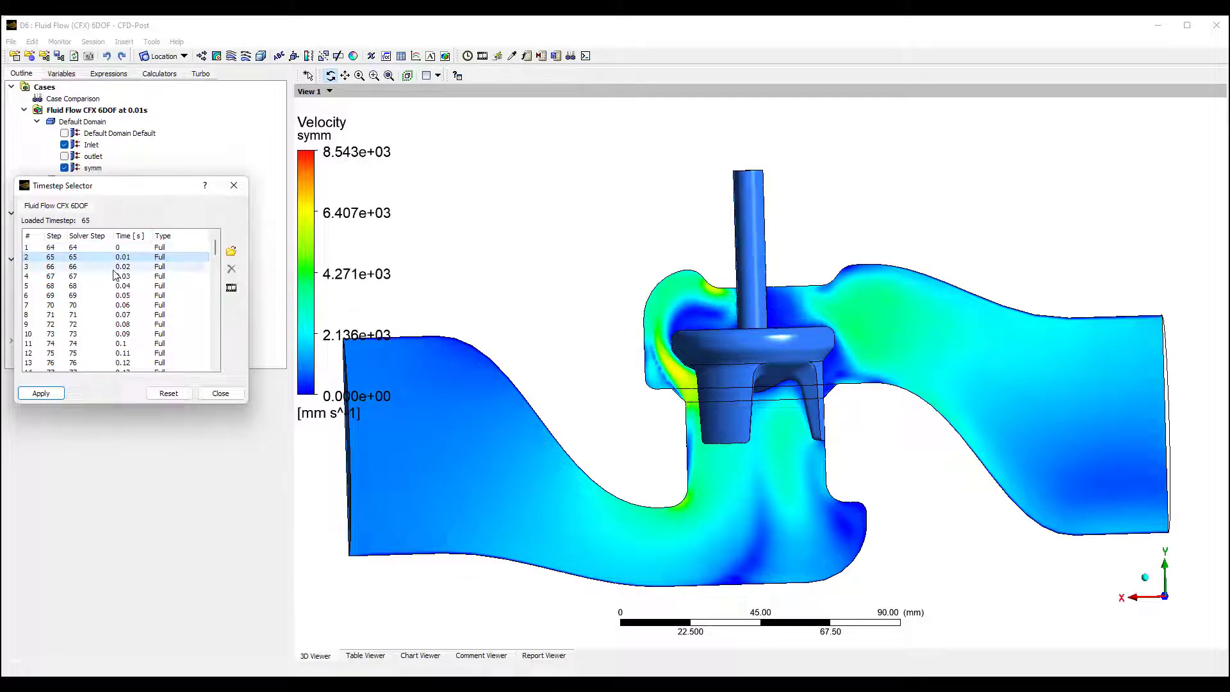
left_click(113, 267)
left_click(103, 283)
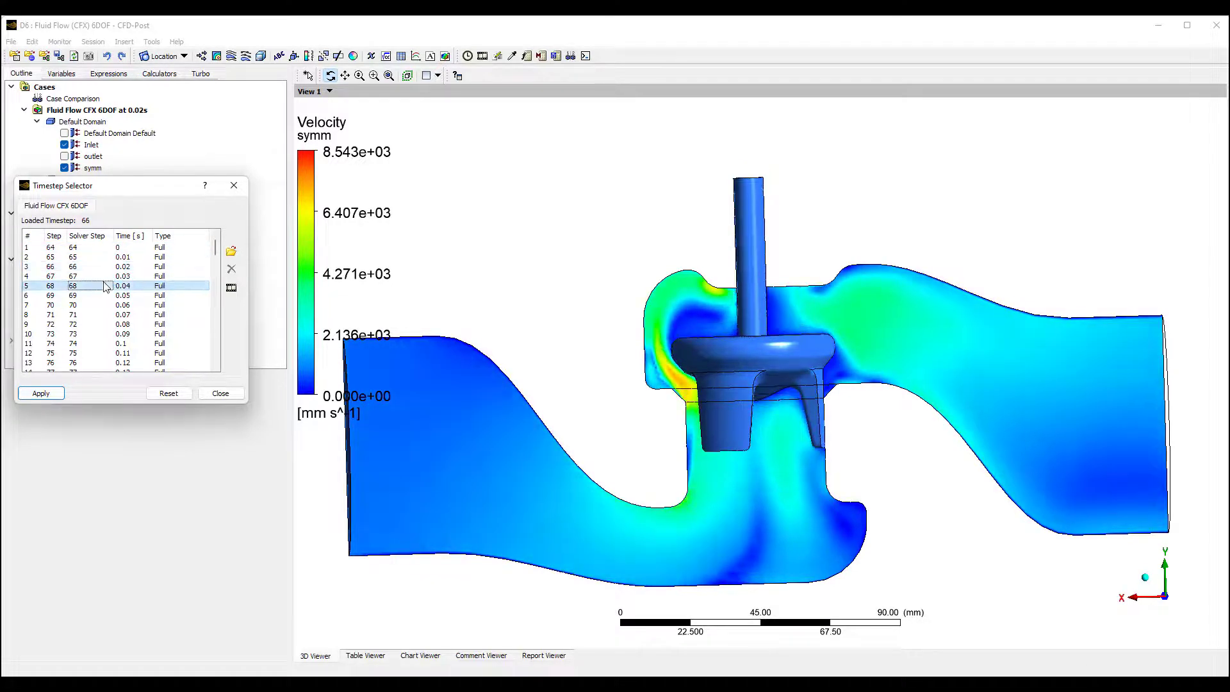
left_click(100, 305)
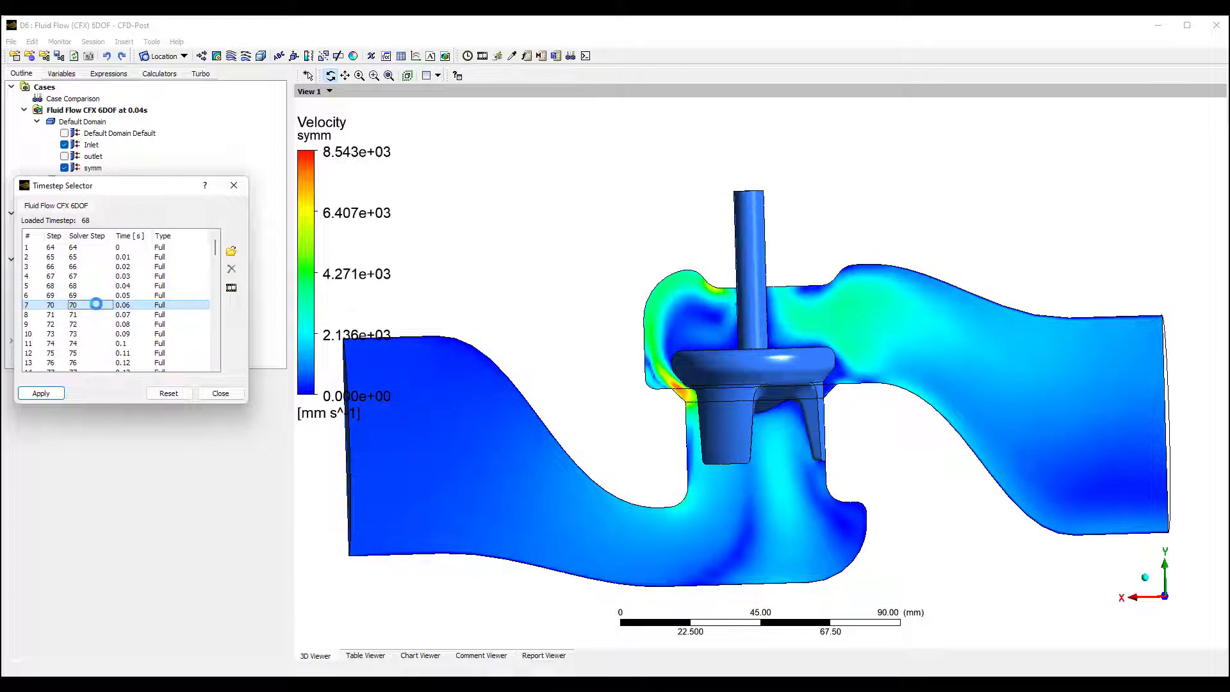
Step: Step through later results at 0.12, 0.15, 0.19, 0.27, 0.39, 0.48 and 0.72 s
scroll(99, 310, "down", 3)
left_click(96, 305)
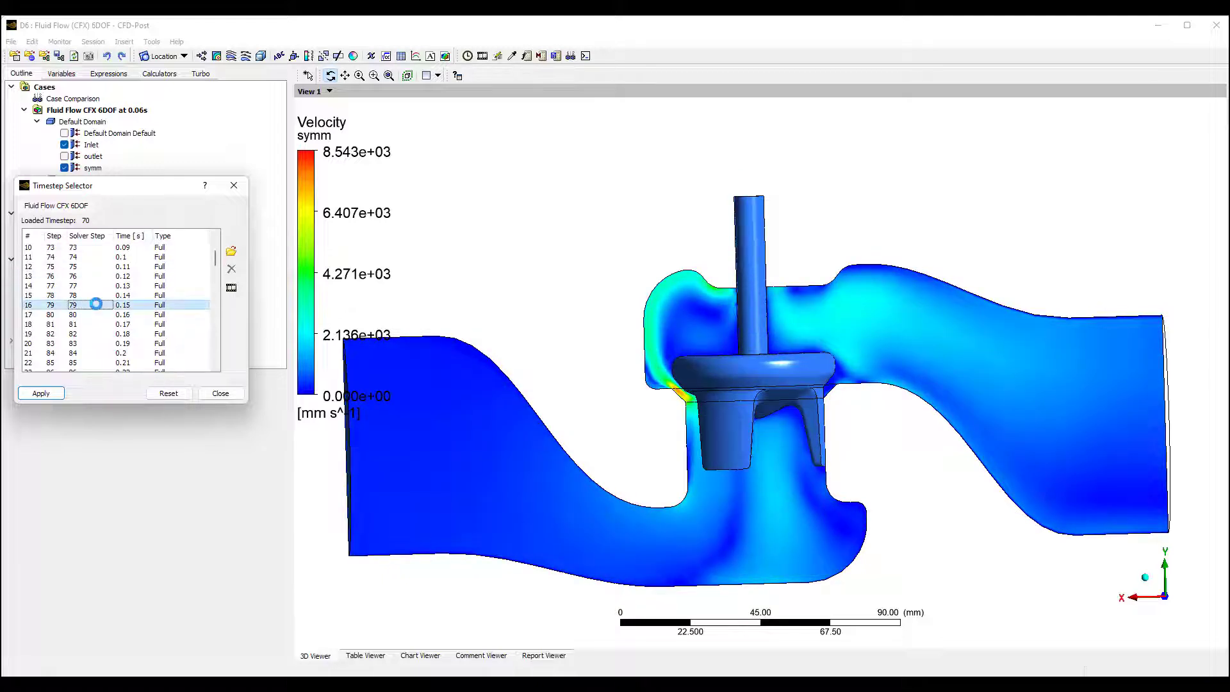
scroll(97, 301, "down", 1)
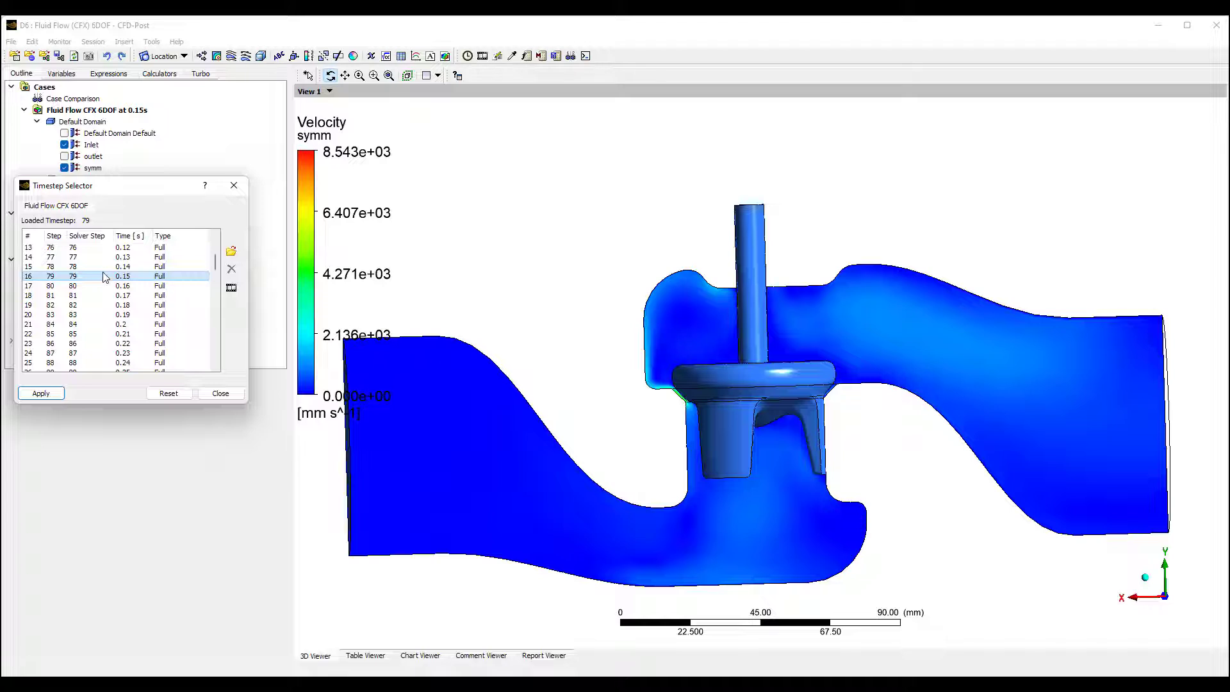
left_click(108, 250)
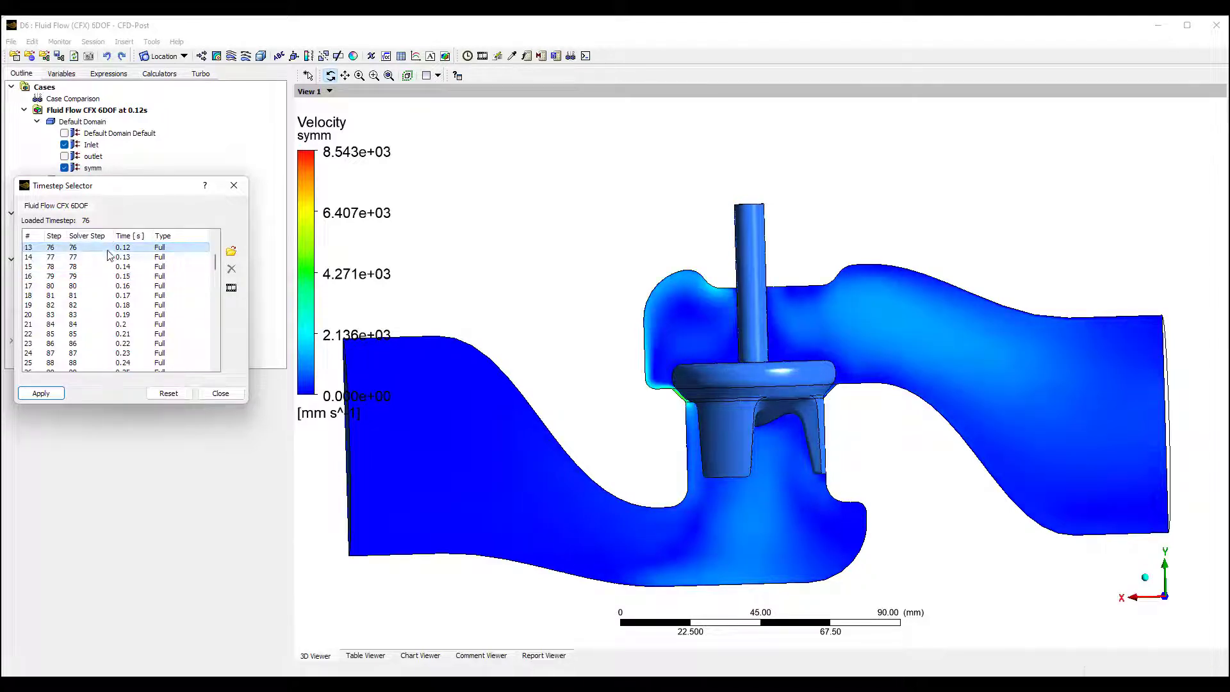
left_click(96, 276)
left_click(100, 315)
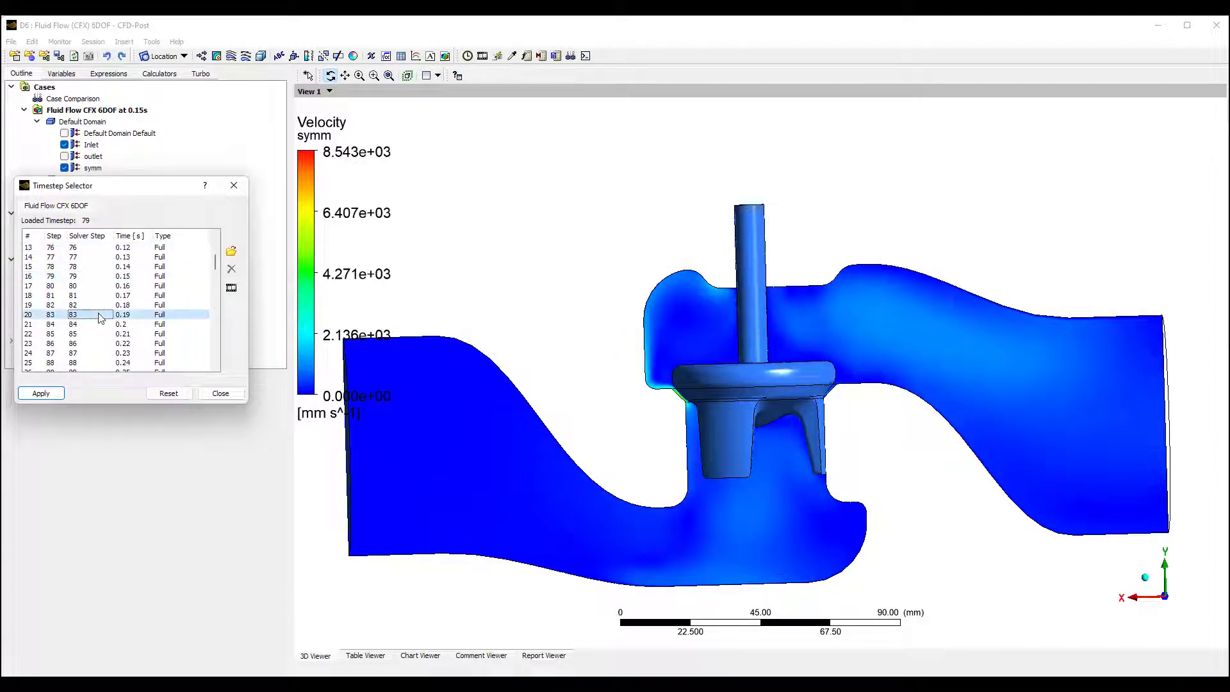
scroll(100, 318, "down", 2)
left_click(106, 332)
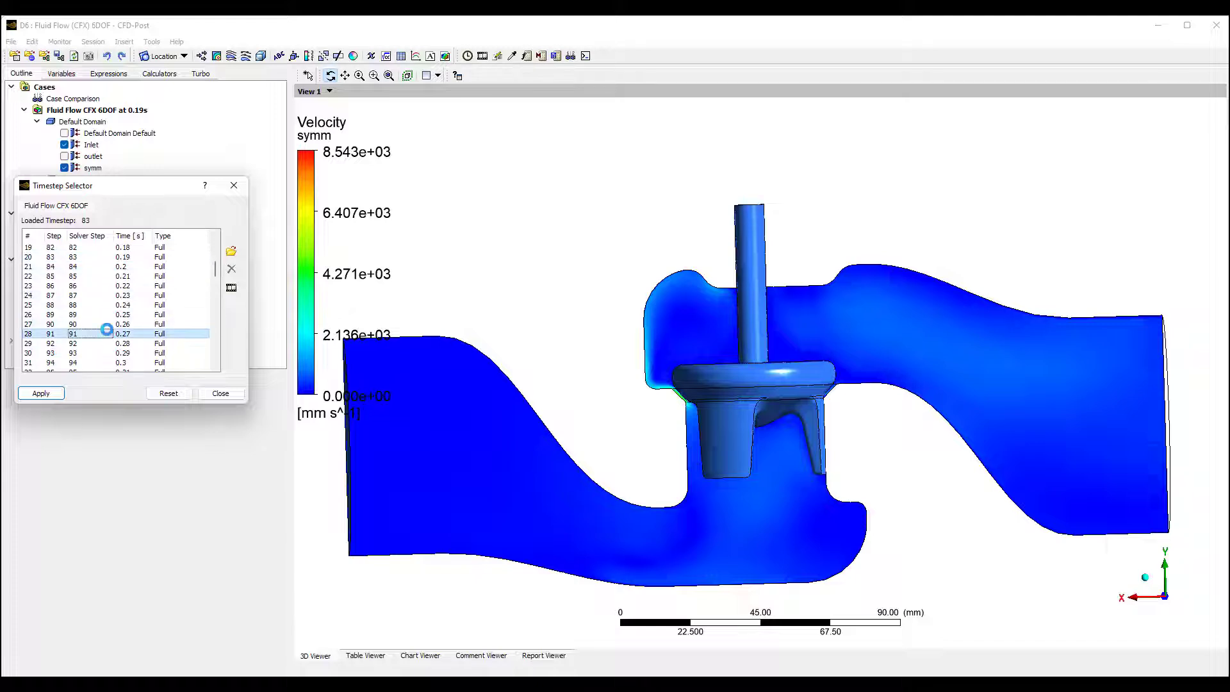
scroll(108, 332, "down", 4)
left_click(109, 333)
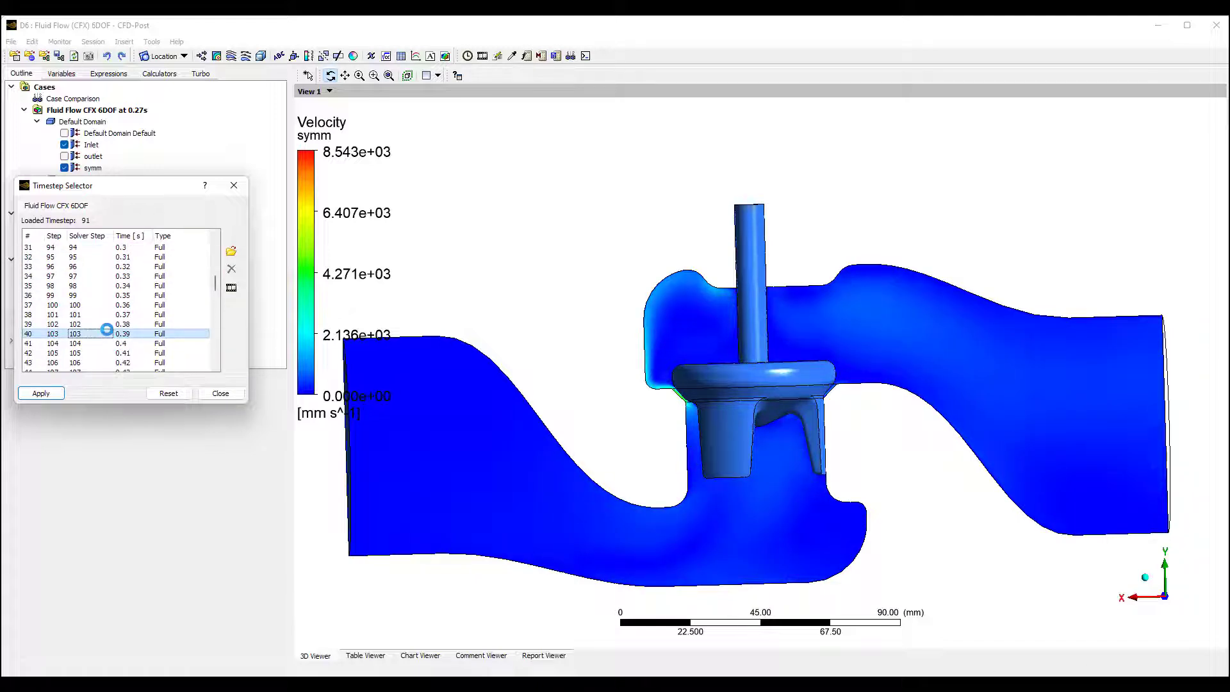
scroll(106, 331, "down", 3)
left_click(108, 334)
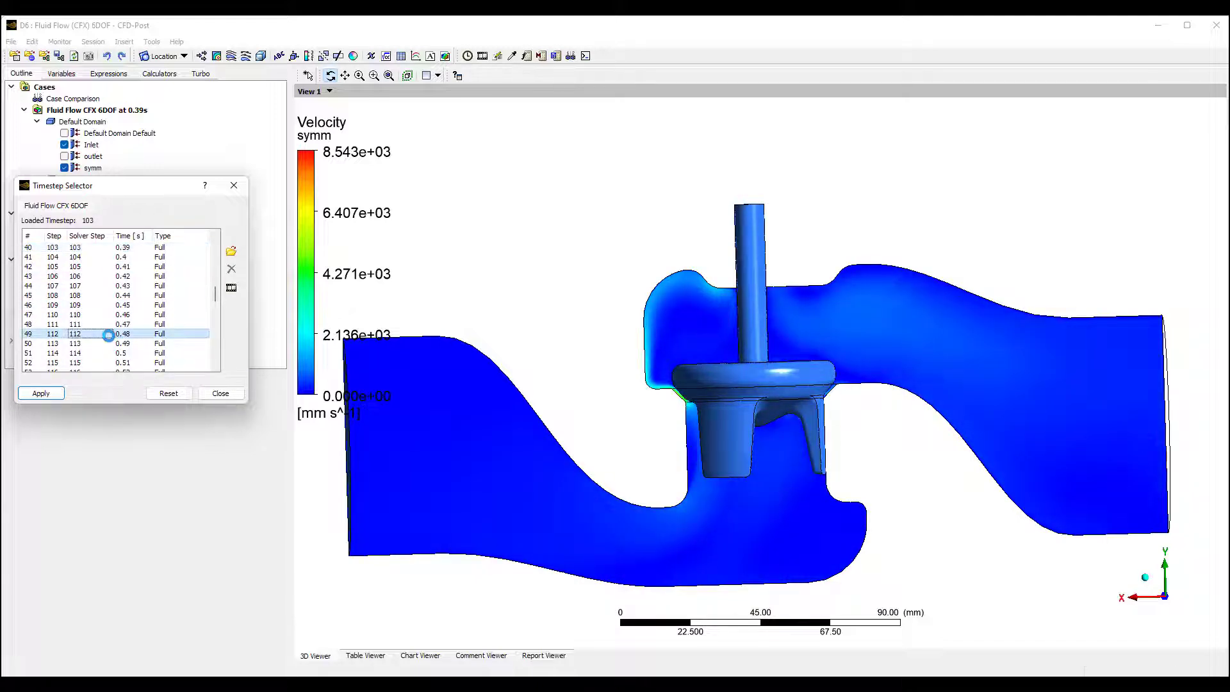
scroll(102, 333, "down", 8)
left_click(97, 334)
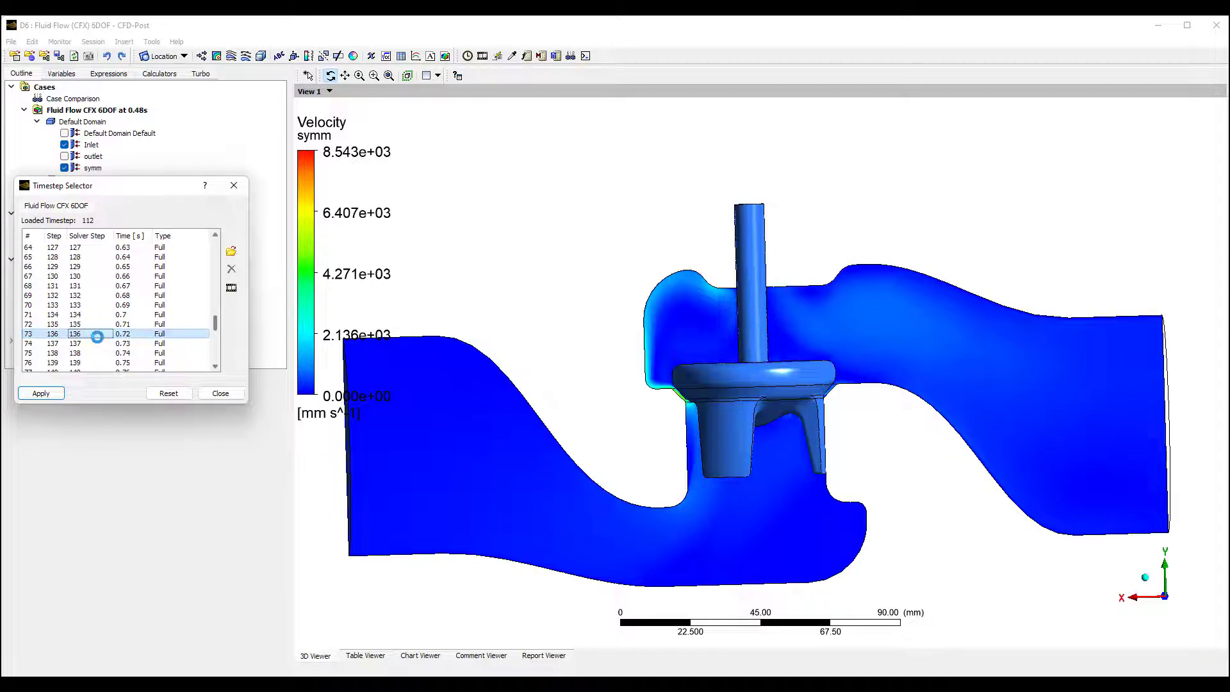
Step: Close the Timestep Selector and set the Animation dialog to Timestep Animation
left_click(234, 185)
left_click(483, 56)
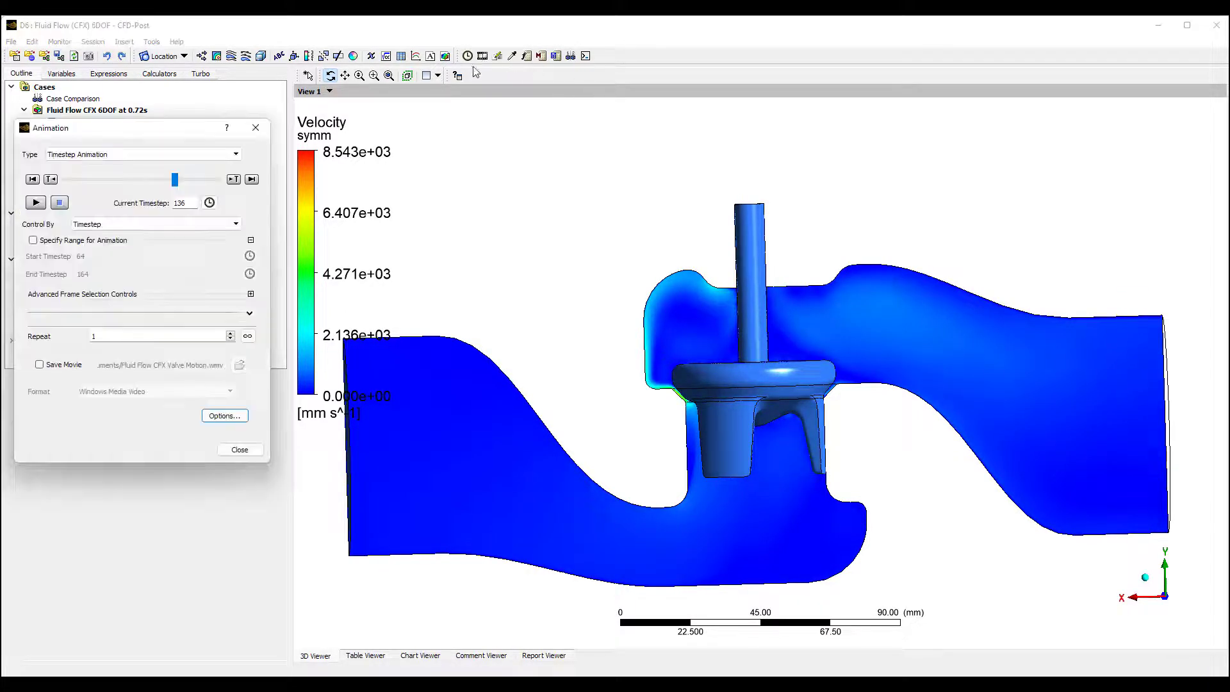
left_click(202, 157)
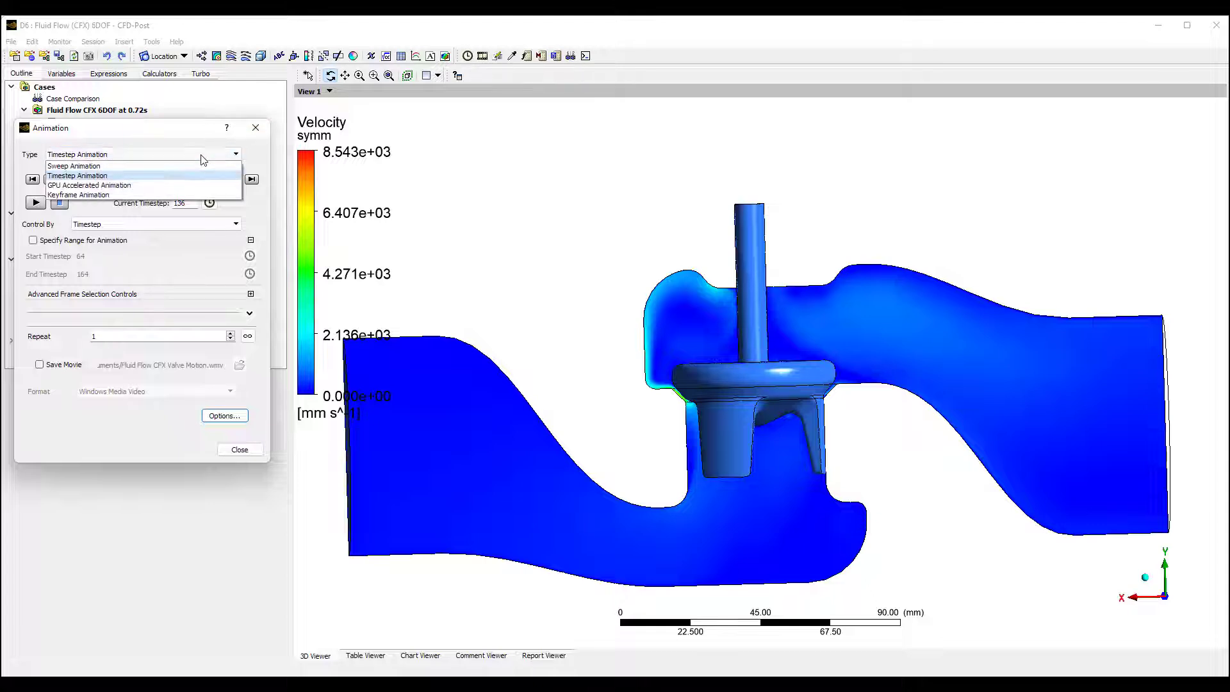
left_click(147, 166)
left_click(168, 154)
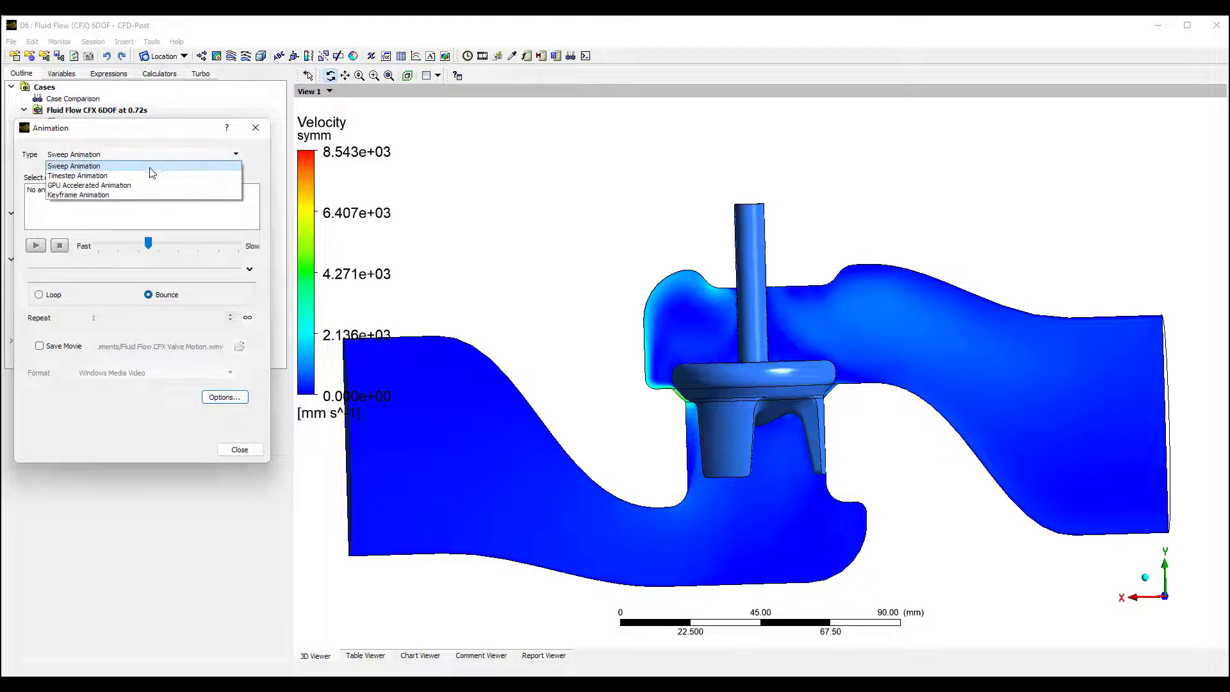
left_click(143, 176)
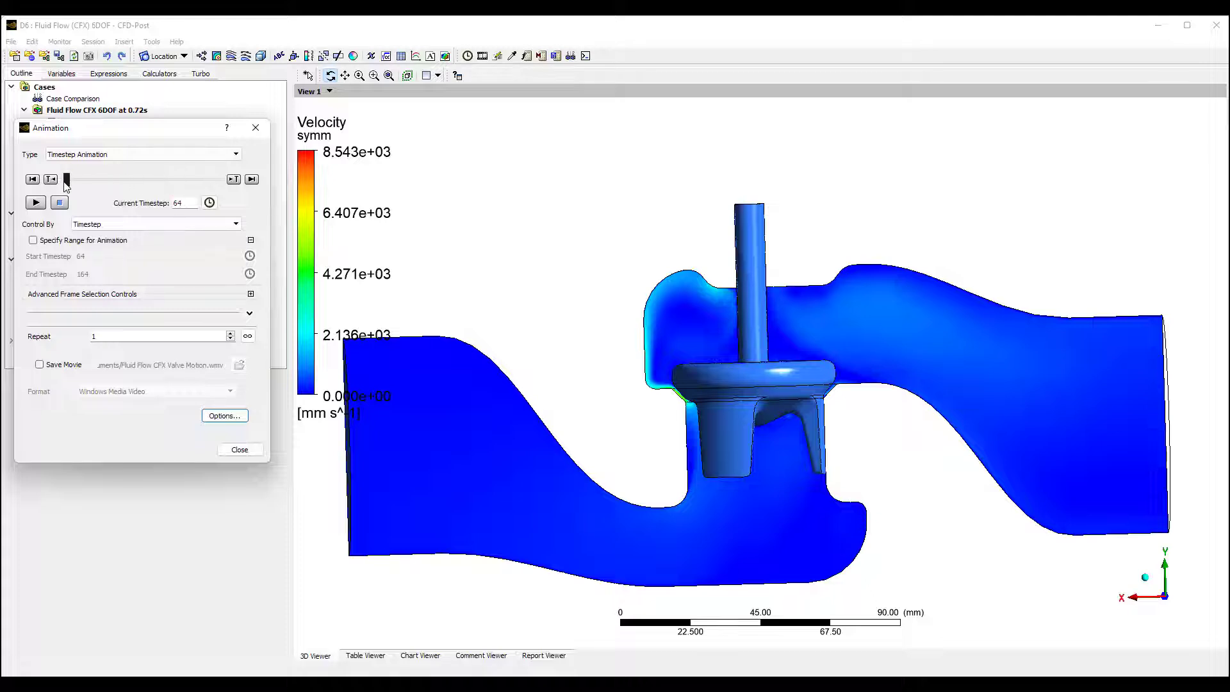
Step: Play the timestep animation from 0 s, stop it at timestep 90 (about 0.26 s), and close the dialog
left_click(37, 203)
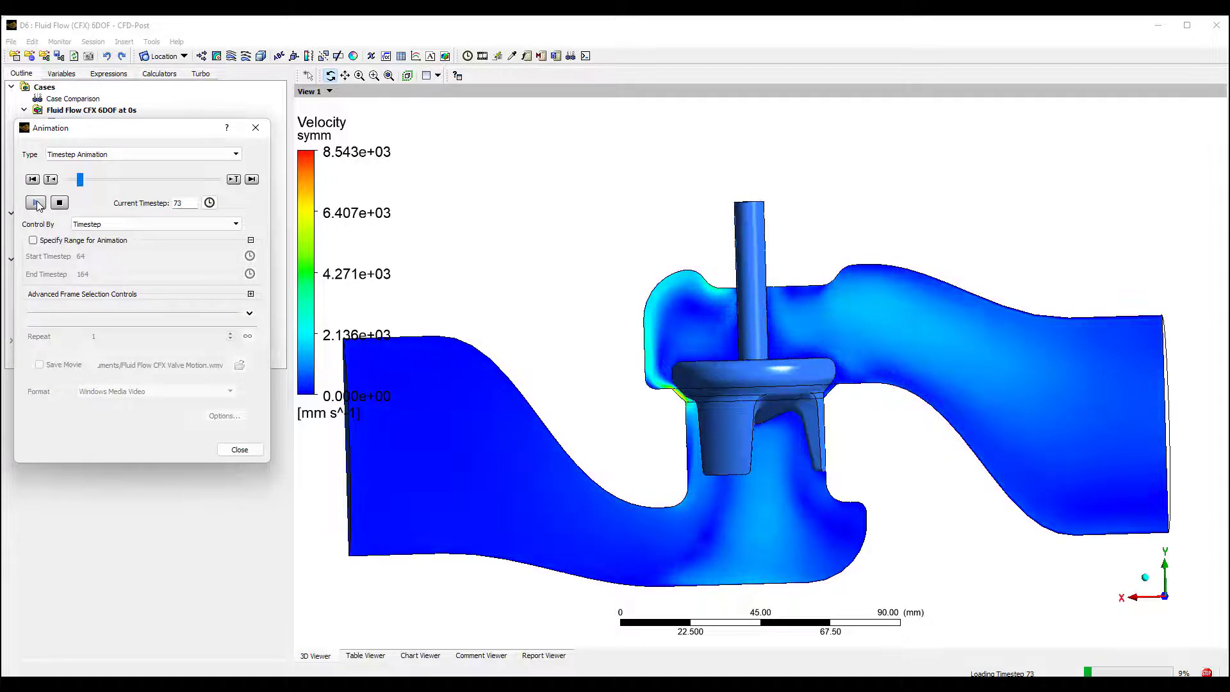
left_click(36, 203)
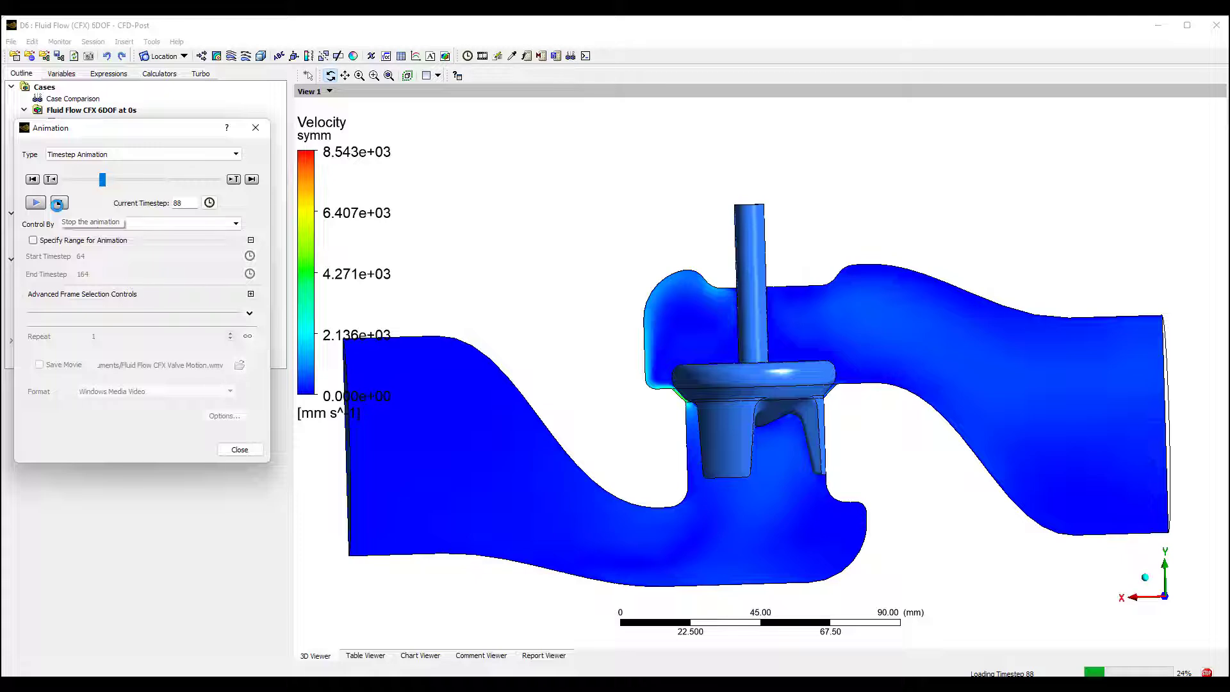
left_click(58, 203)
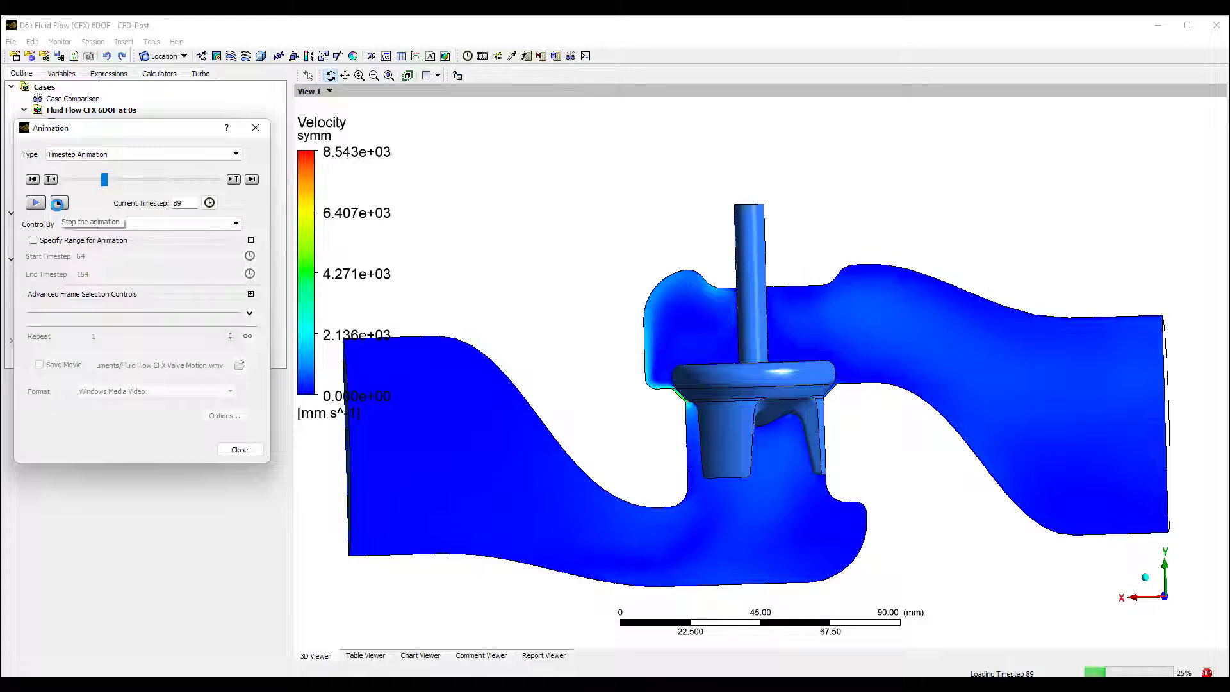
left_click(256, 128)
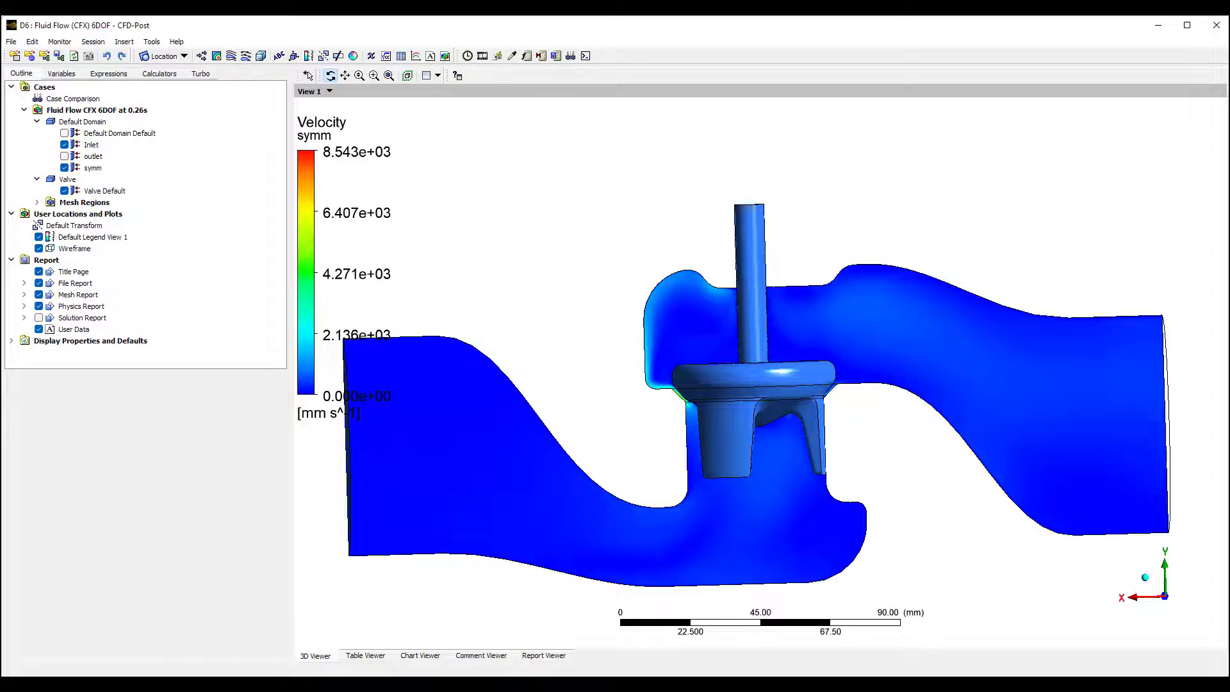
Step: In CFX-Pre, check the Default Domain's Mesh Deformation option and leave it at None
left_click(792, 676)
left_click(727, 625)
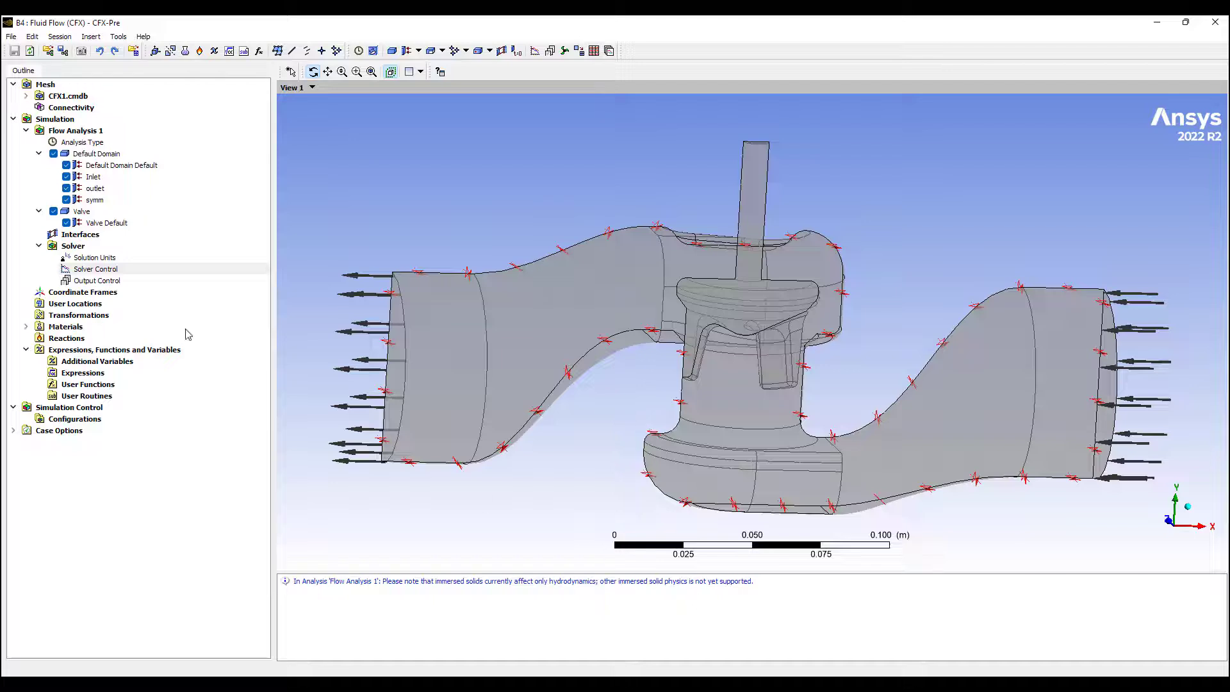
double_click(94, 155)
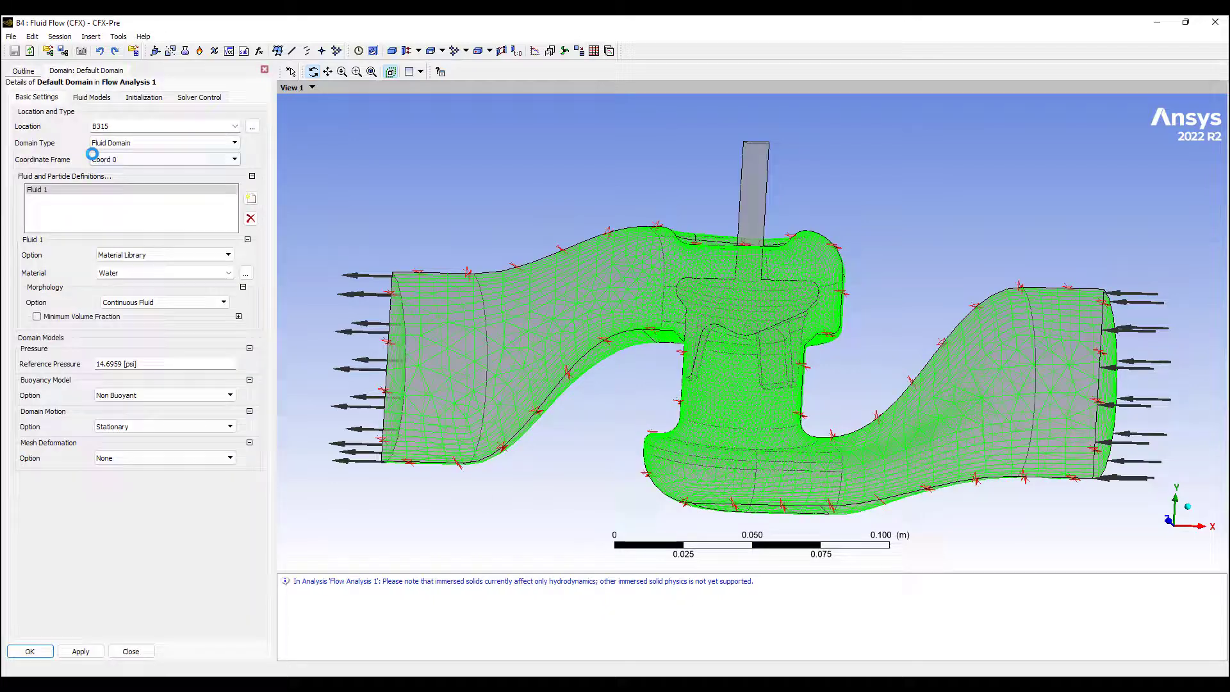
left_click(181, 457)
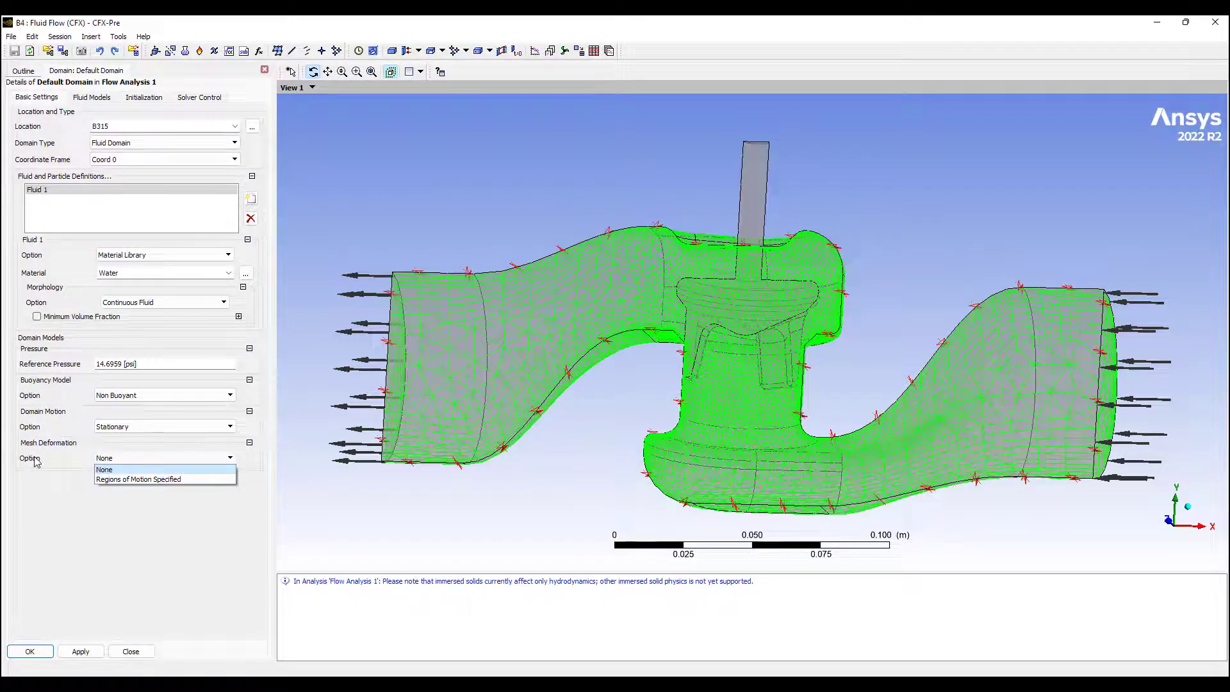
left_click(132, 652)
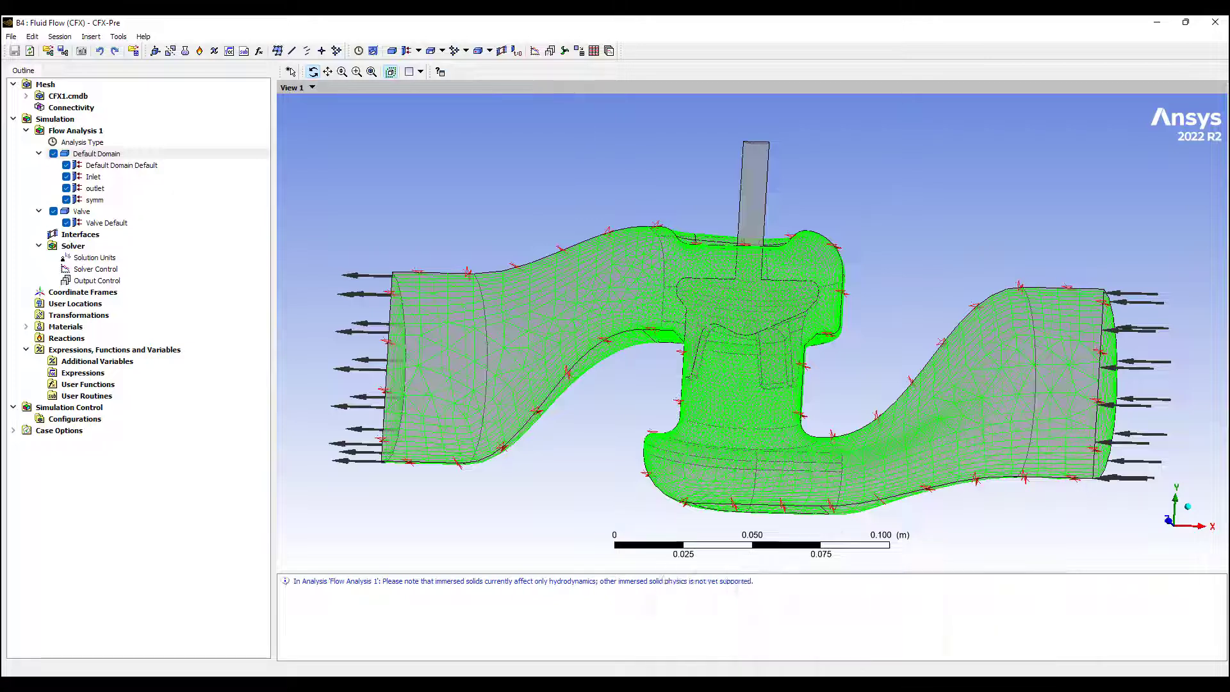
Step: Bring CFD-Post forward to show the 0.26 s symm-plane velocity contours
left_click(1010, 636)
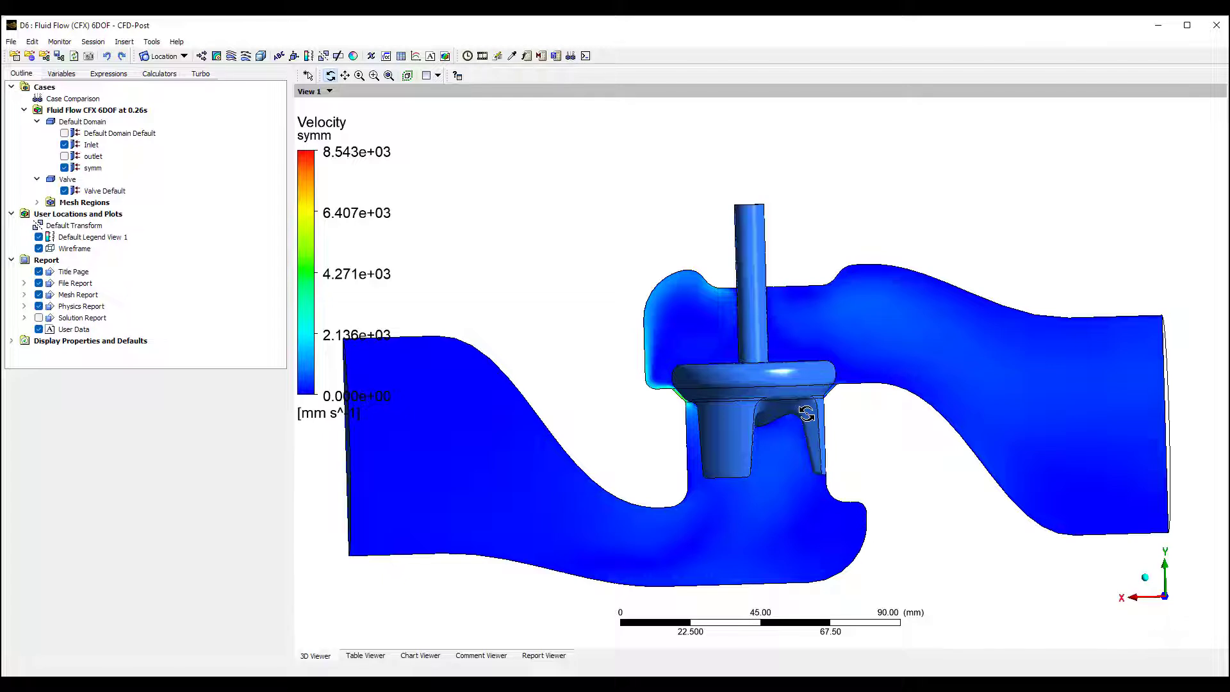